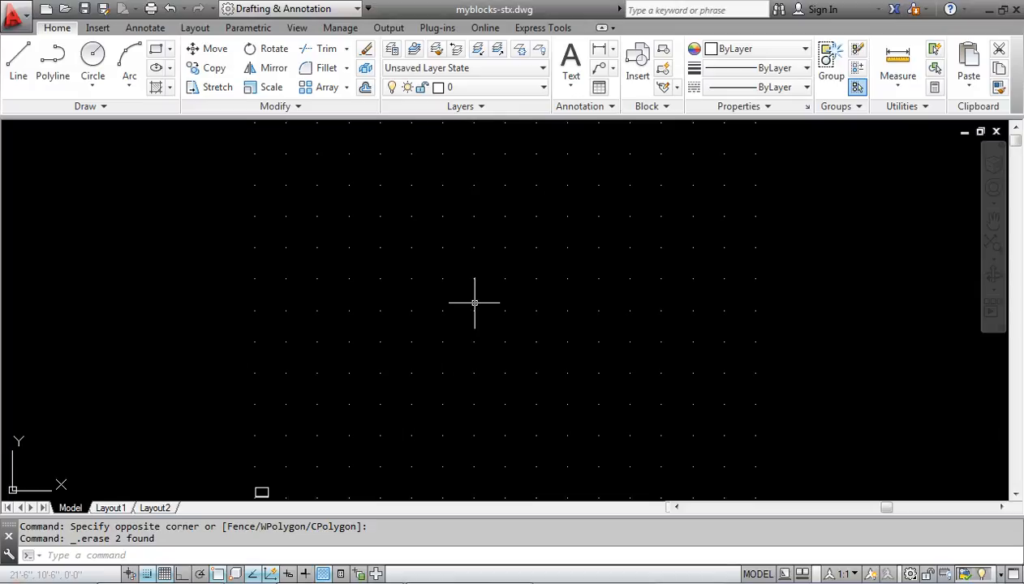
# Step: Place single-line text "S" with a height of 4" and 0 rotation, starting at about 7'-6", 12'-6"
pyautogui.write('text')
pyautogui.press('Return')
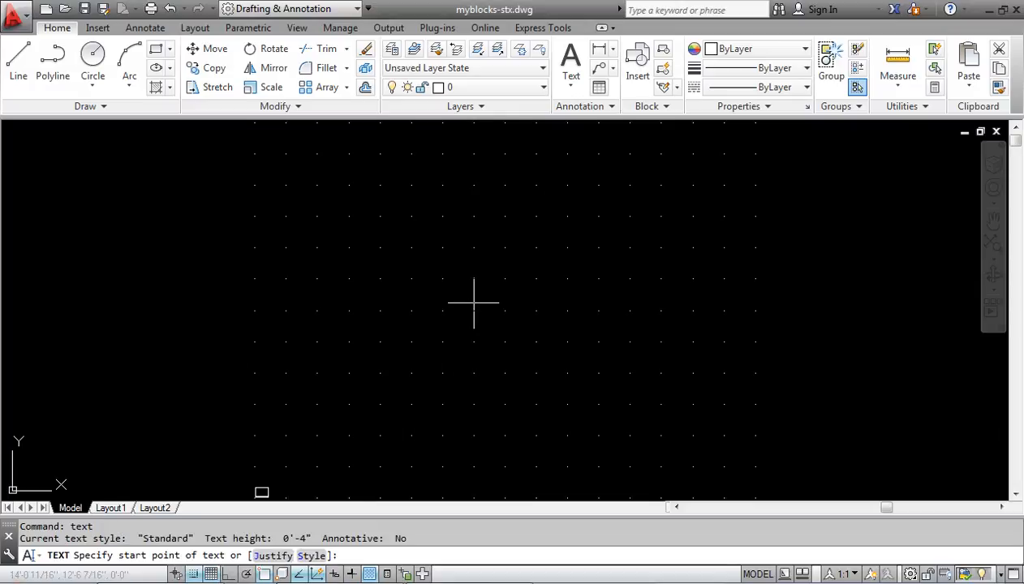
pyautogui.click(372, 303)
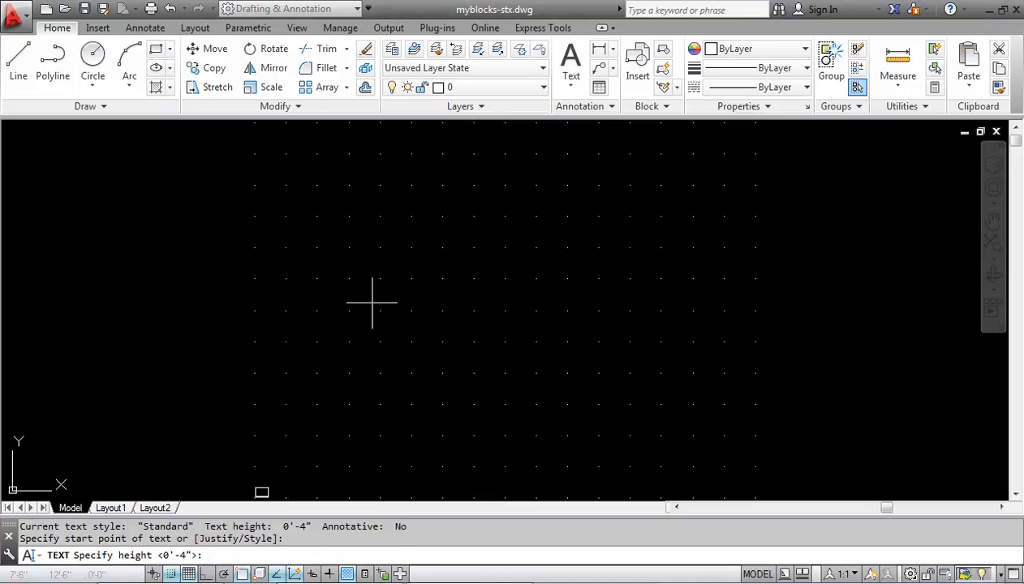
pyautogui.write('4"')
pyautogui.press('Return')
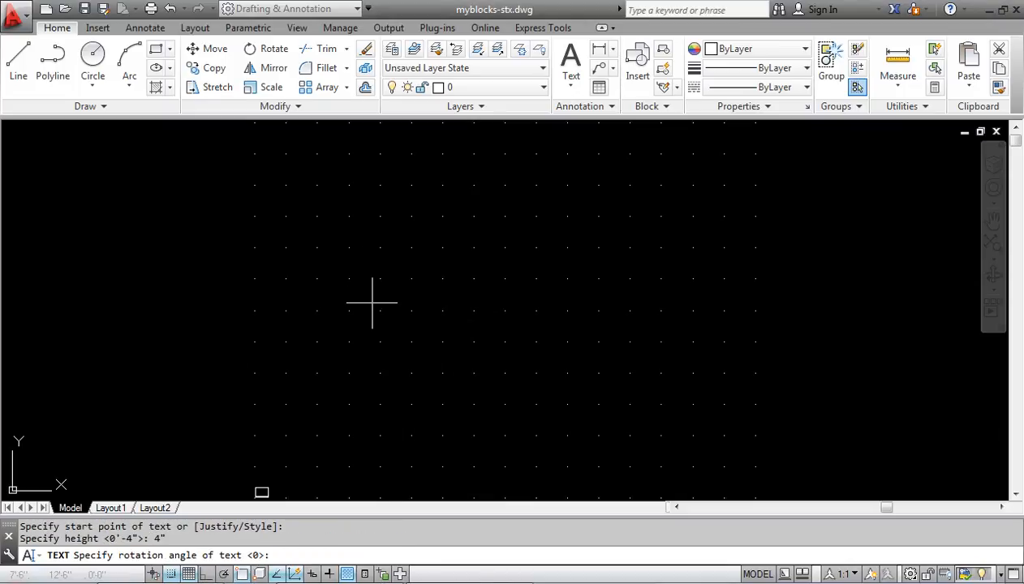
pyautogui.press('Return')
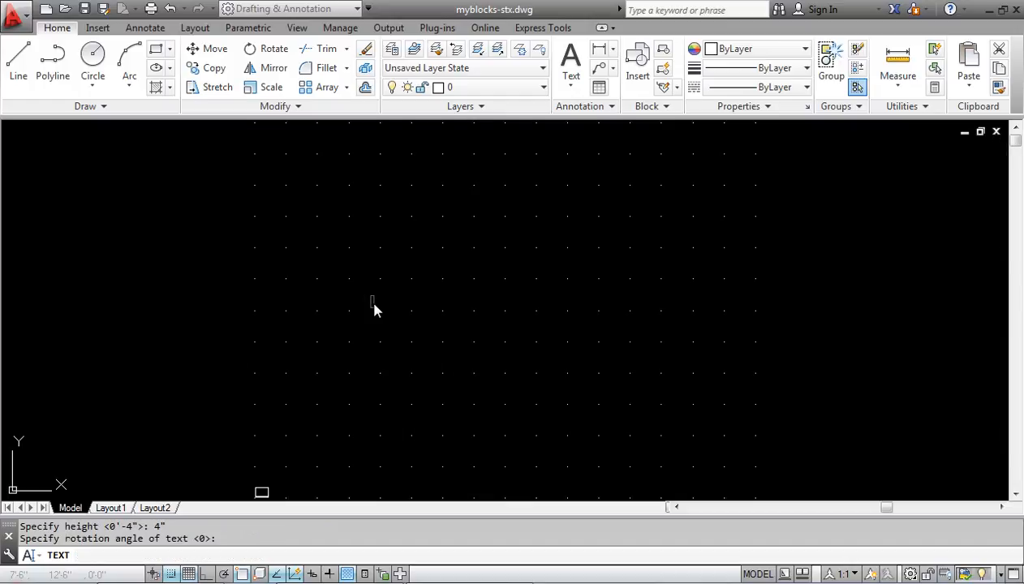
pyautogui.write('S')
pyautogui.press('Return')
pyautogui.press('Return')
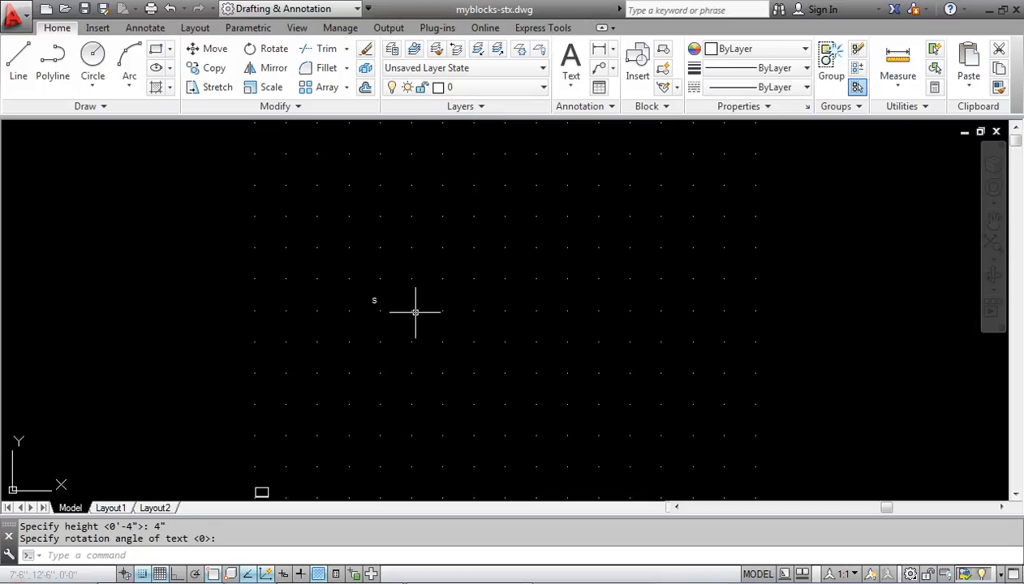
# Step: Draw a circle with a 36" radius to the right of the S, centred at 16'-0", 14'-0"
pyautogui.scroll(8, 406, 276)
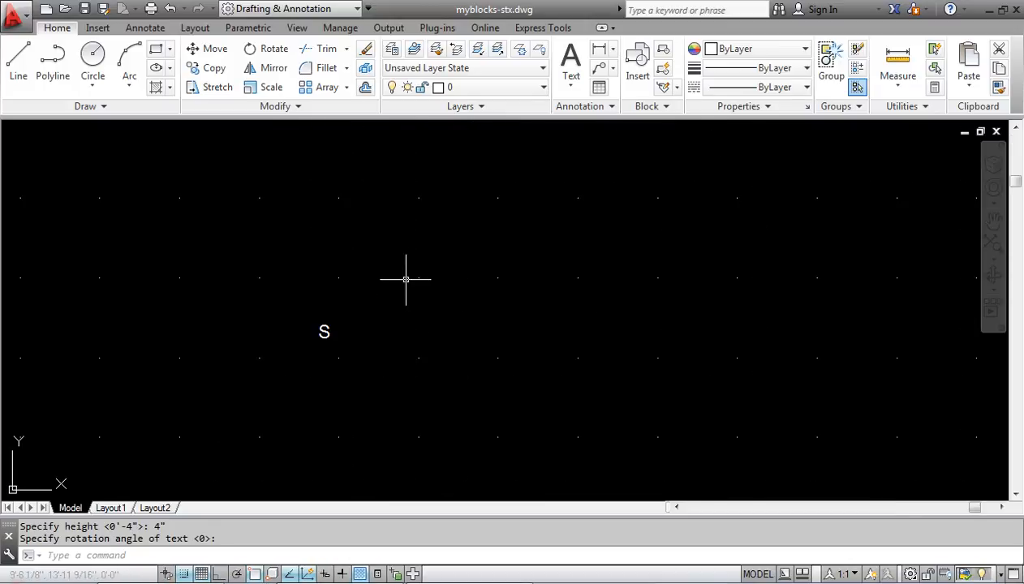
pyautogui.scroll(-2, 389, 318)
pyautogui.moveTo(430, 292); pyautogui.dragTo(198, 388, button='middle')
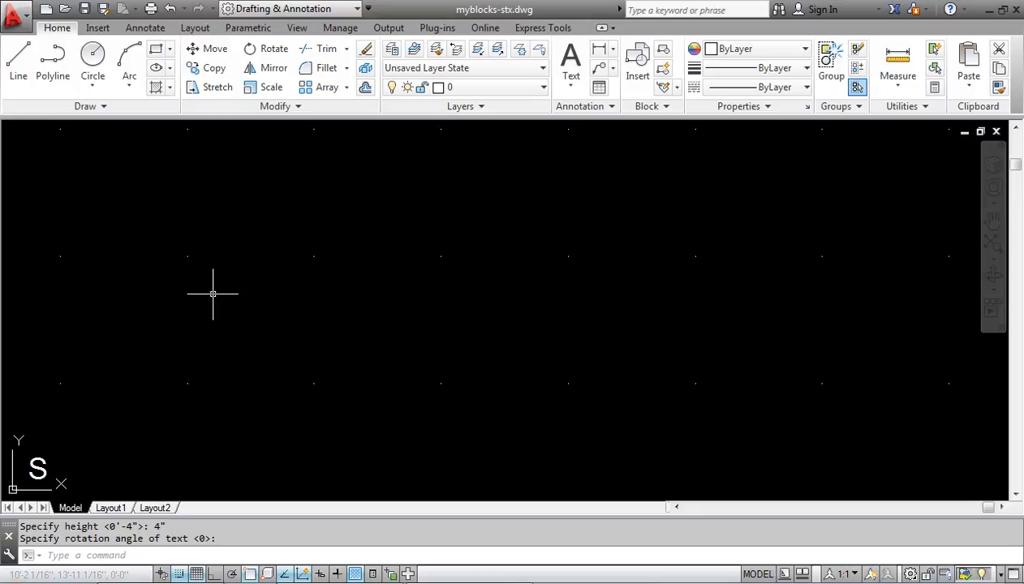
pyautogui.click(93, 57)
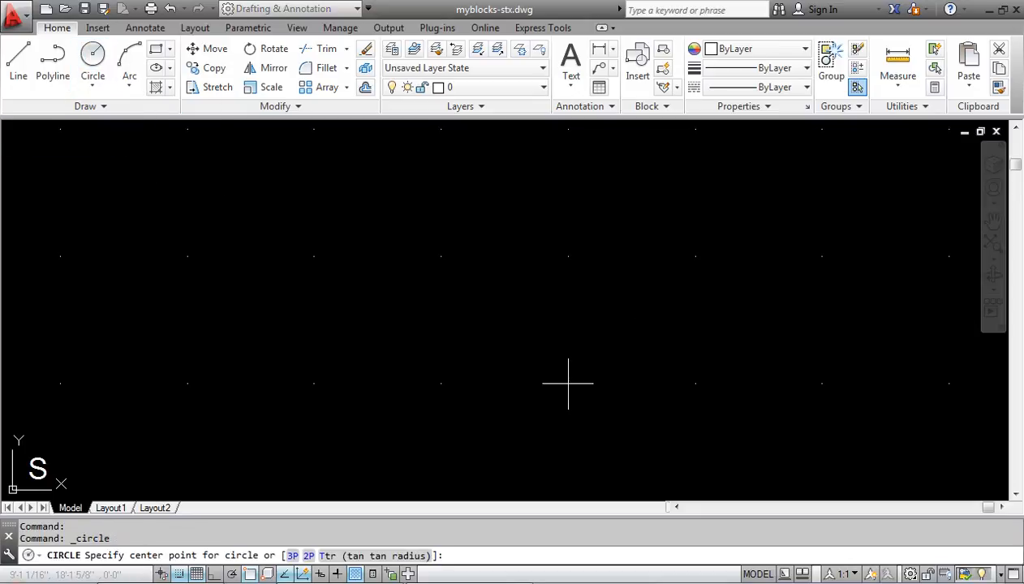
pyautogui.click(568, 383)
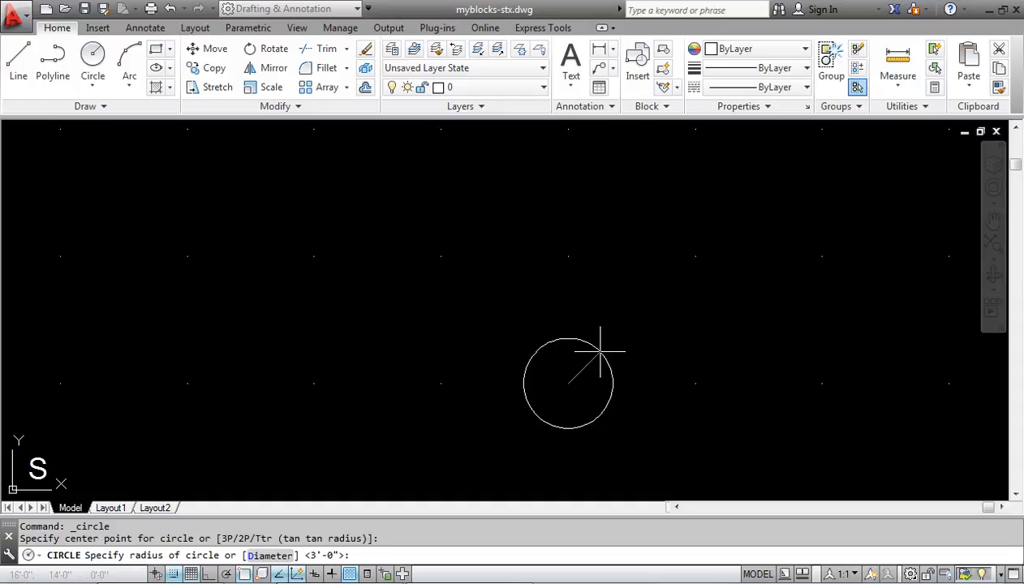
pyautogui.write('r')
pyautogui.press('Return')
pyautogui.write('36"')
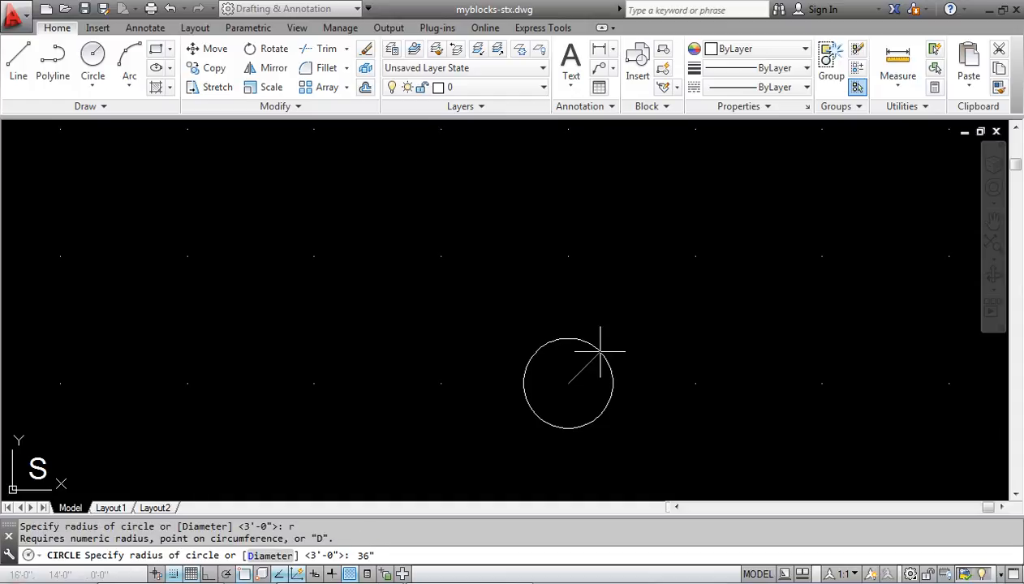
pyautogui.press('Return')
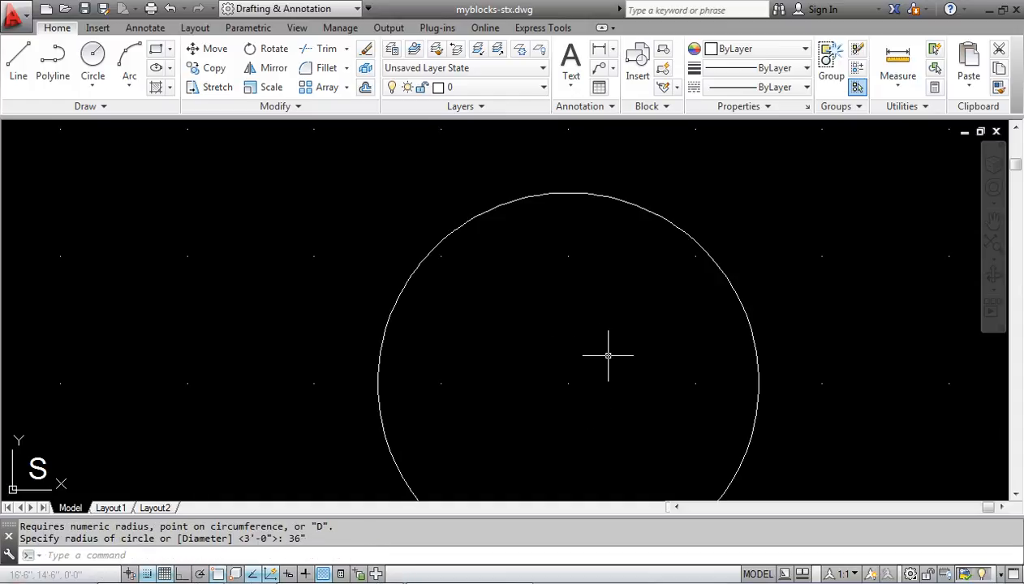
# Step: Draw a vertical line from the circle's centre up to its top quadrant
pyautogui.scroll(-2, 548, 342)
pyautogui.moveTo(557, 358); pyautogui.dragTo(528, 311, button='middle')
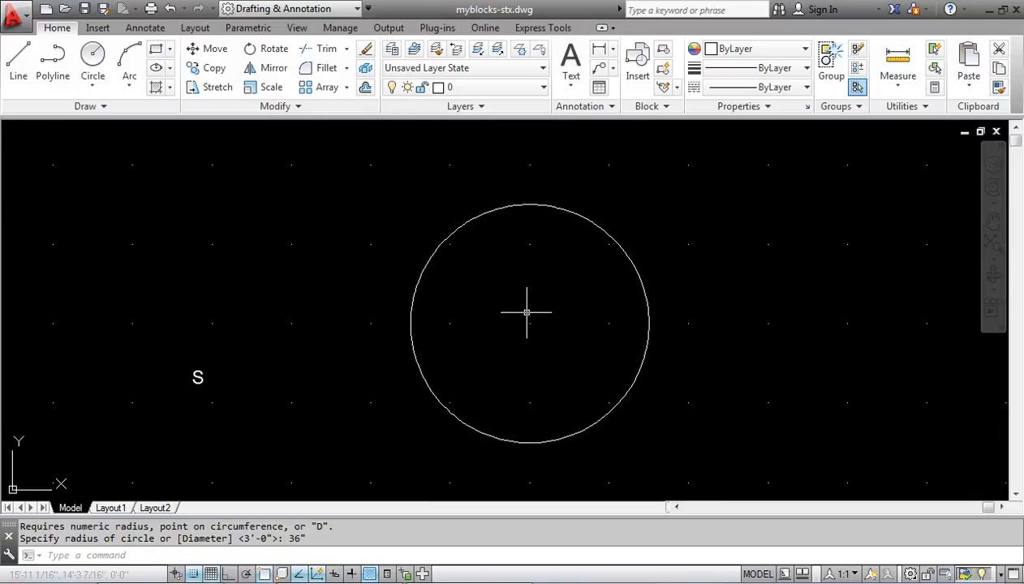
pyautogui.write('1')
pyautogui.press('Return')
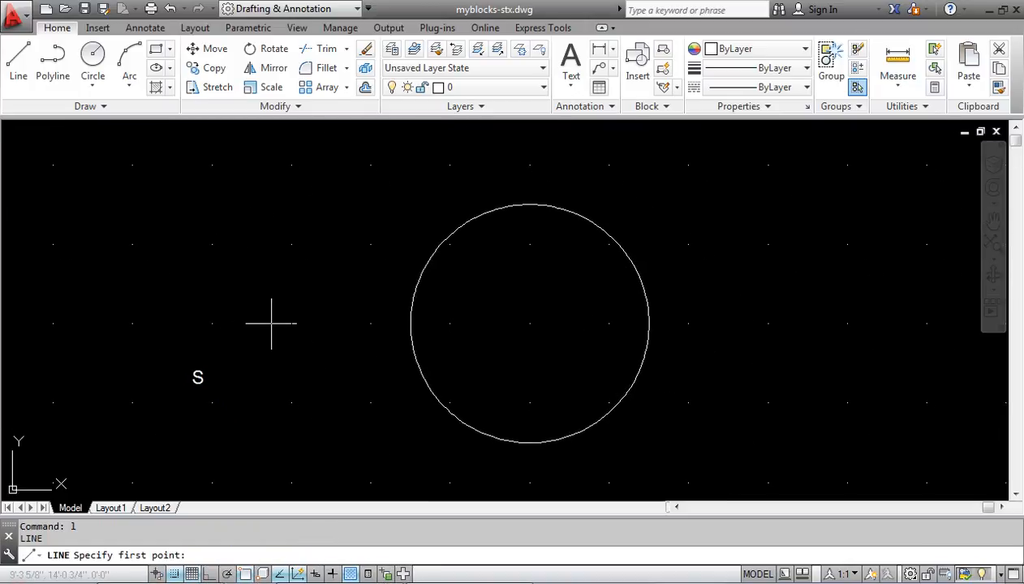
pyautogui.click(529, 323)
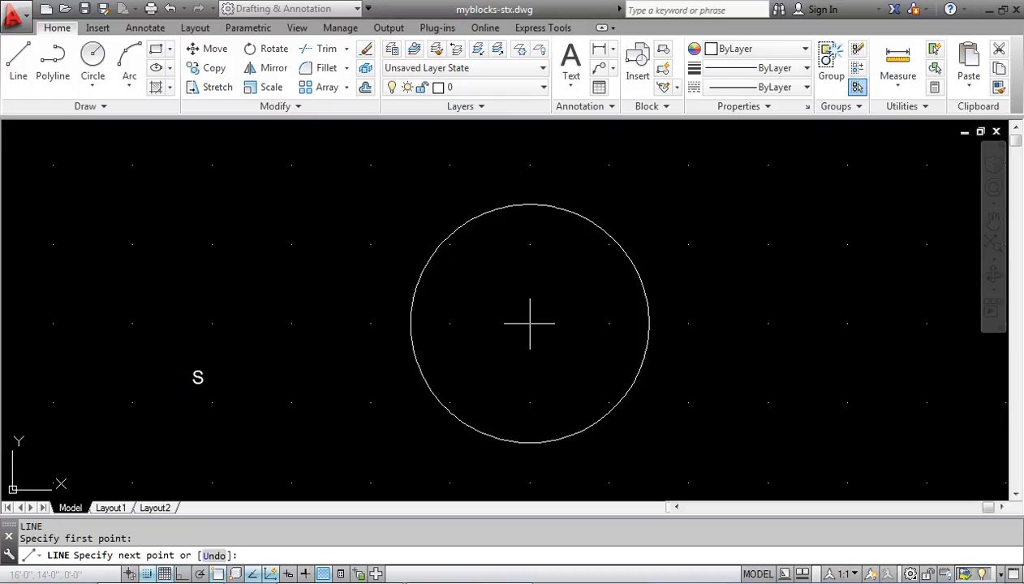
pyautogui.click(529, 205)
pyautogui.press('Return')
# Step: Draw a horizontal line from the circle's centre to its left quadrant
pyautogui.press('Return')
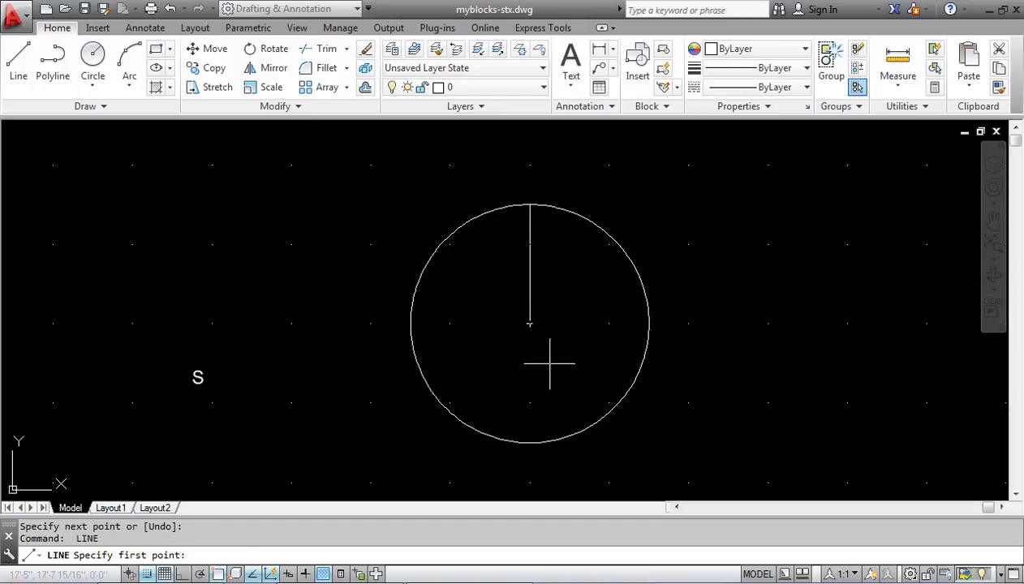
pyautogui.click(529, 324)
pyautogui.click(410, 323)
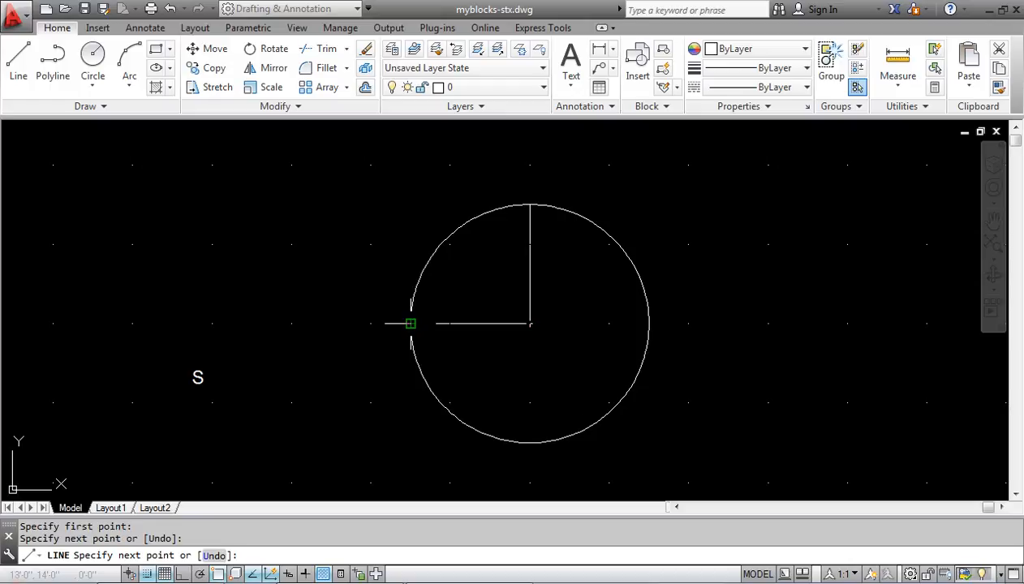
pyautogui.press('Return')
pyautogui.press('Return')
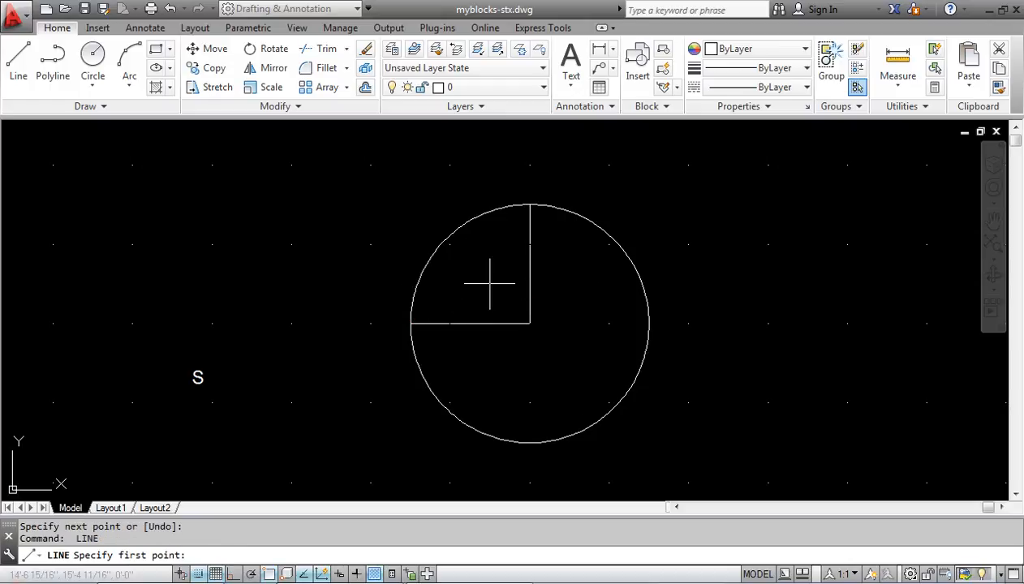
pyautogui.press('Escape')
# Step: Trim the circle to its upper-left quarter arc using both radius lines as cutting edges, and erase the horizontal line
pyautogui.write('tri')
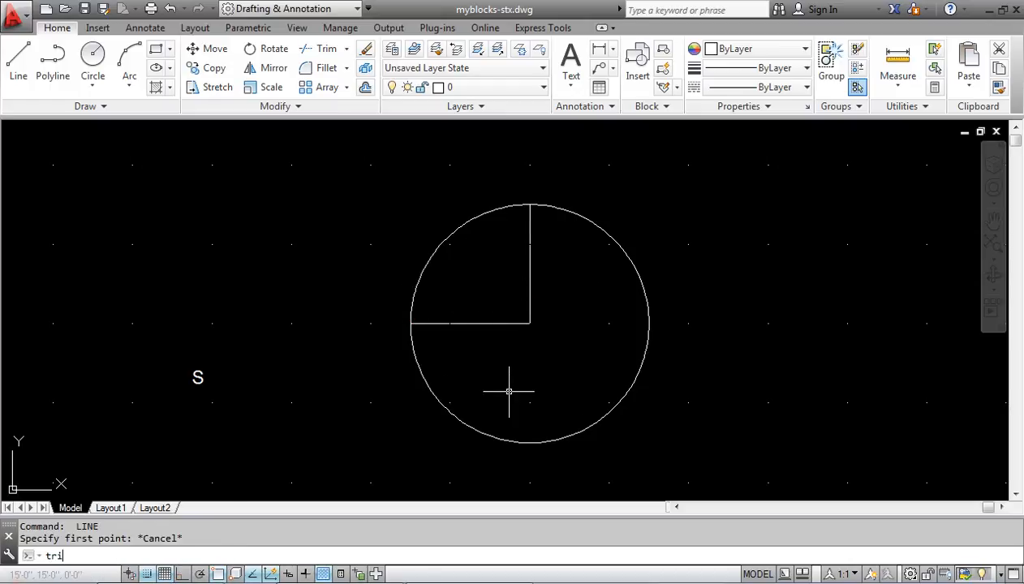
pyautogui.write('m')
pyautogui.press('Return')
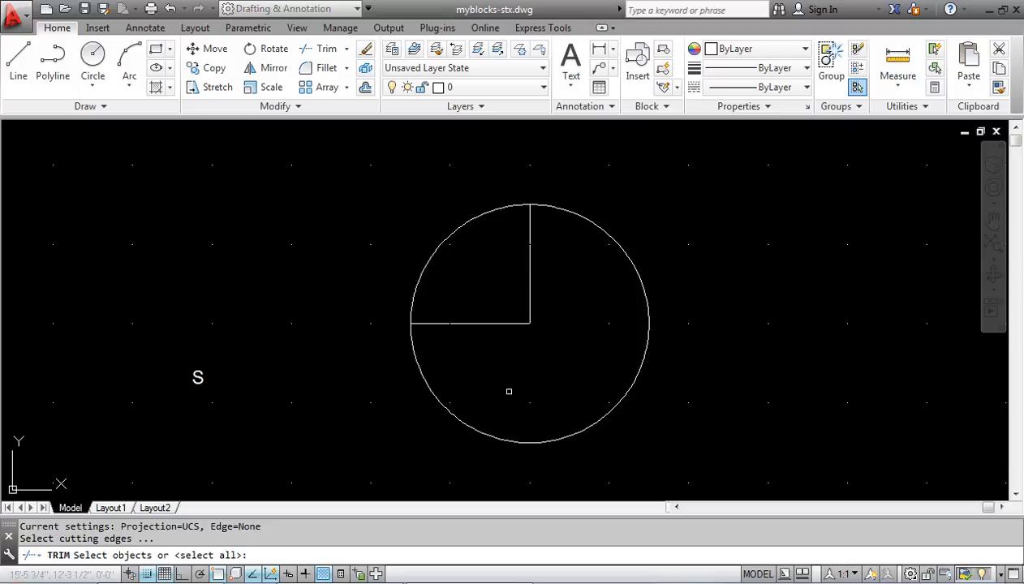
pyautogui.click(526, 278)
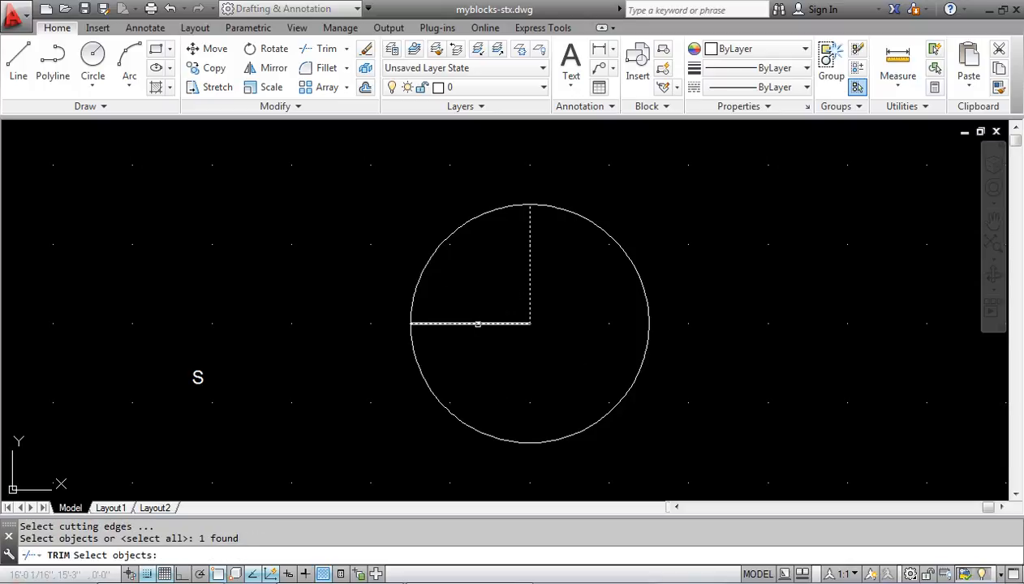
pyautogui.click(478, 324)
pyautogui.press('Return')
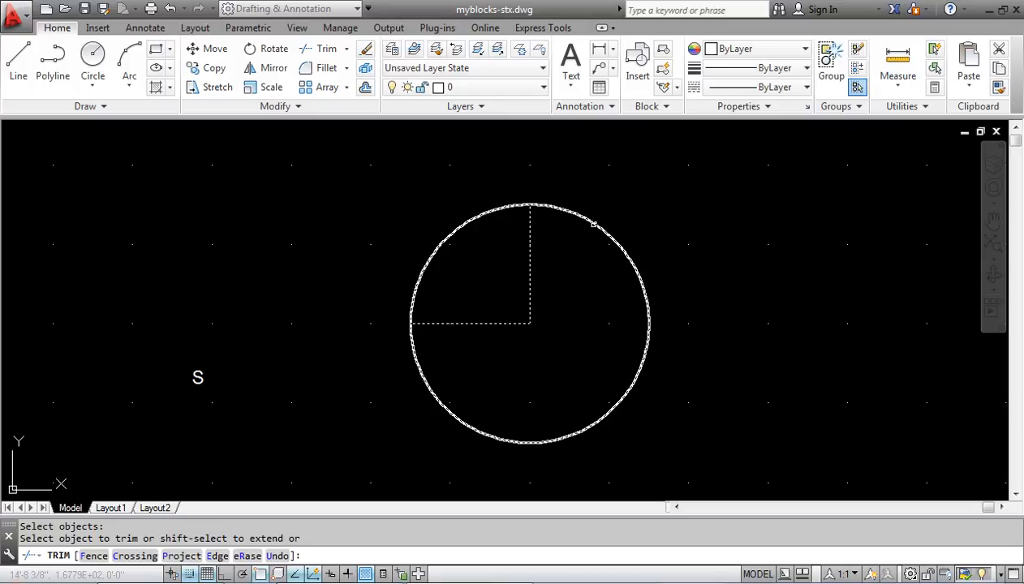
pyautogui.click(595, 224)
pyautogui.press('Escape')
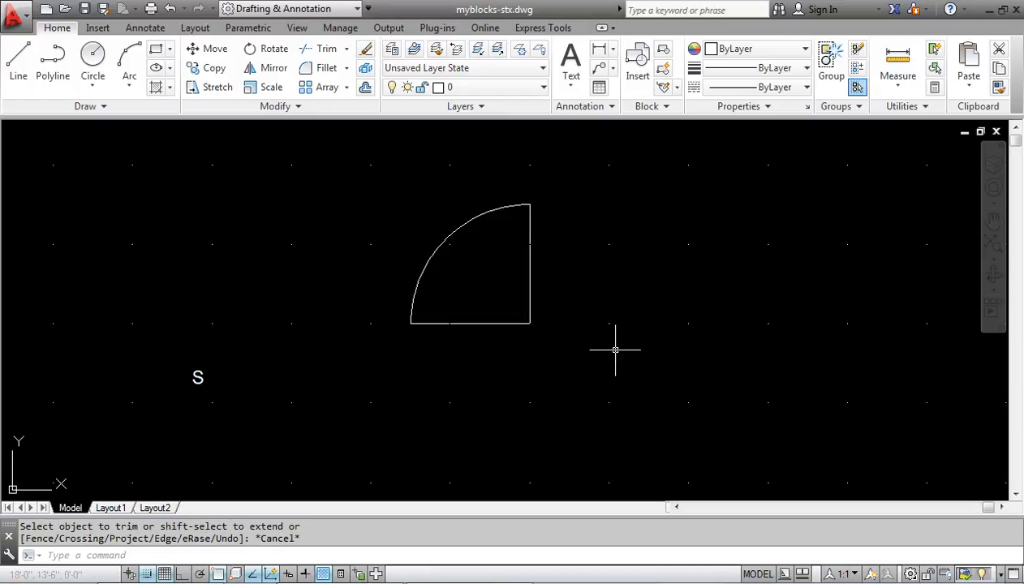
pyautogui.click(497, 324)
pyautogui.press('Delete')
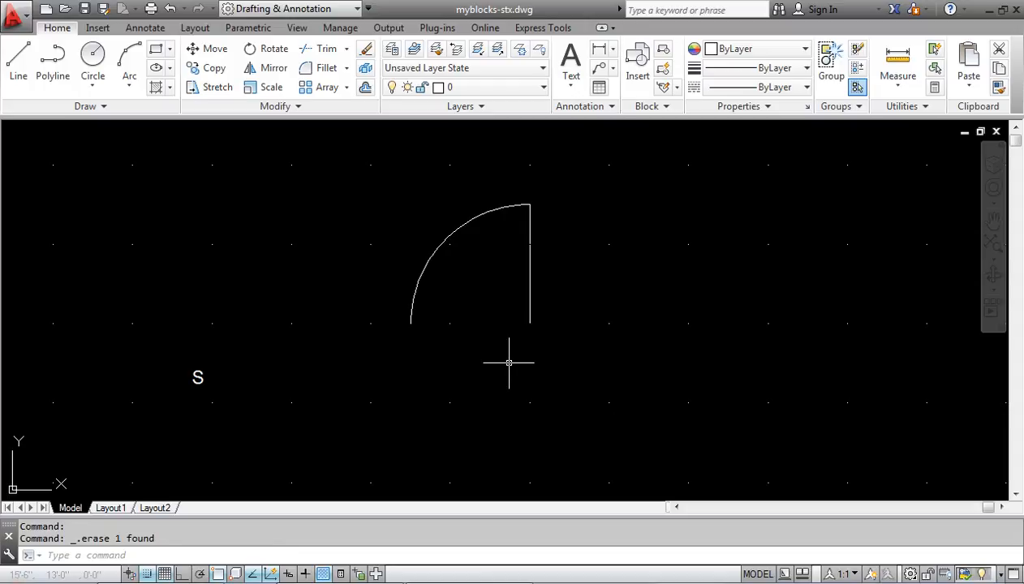
# Step: Draw a 6" vertical line straight down from the lower-left end of the quarter arc
pyautogui.write('l')
pyautogui.press('Return')
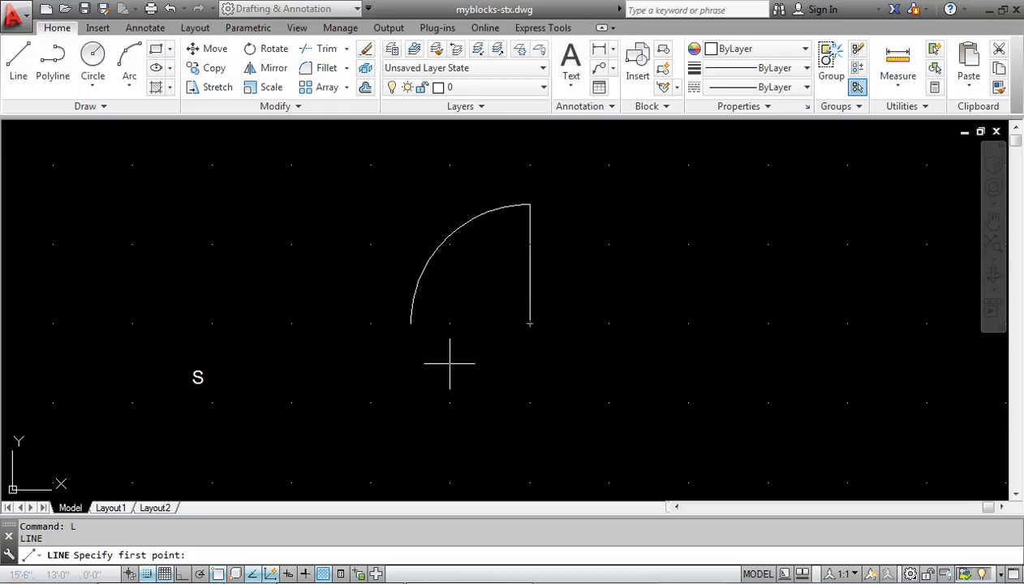
pyautogui.click(410, 324)
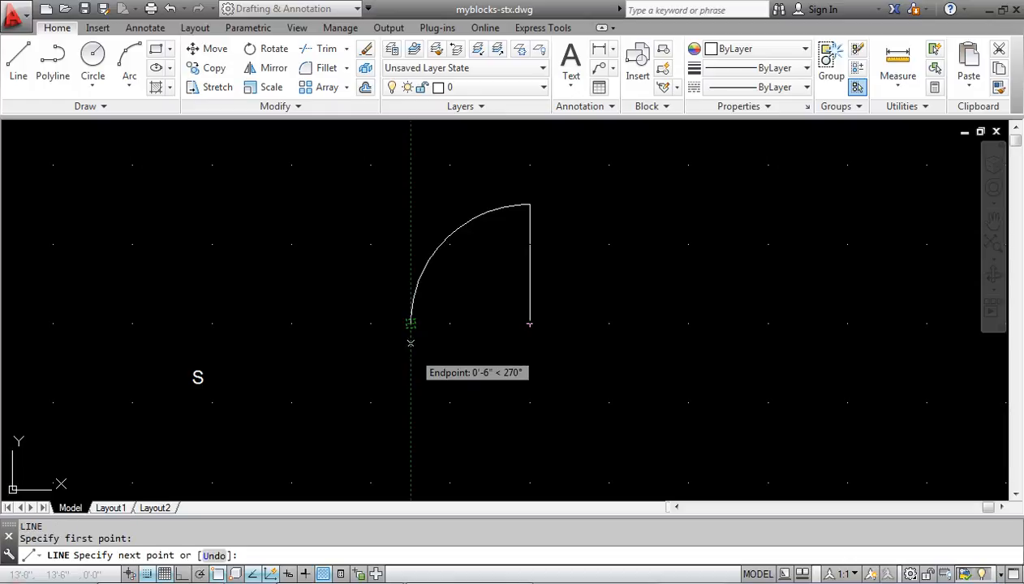
pyautogui.click(411, 344)
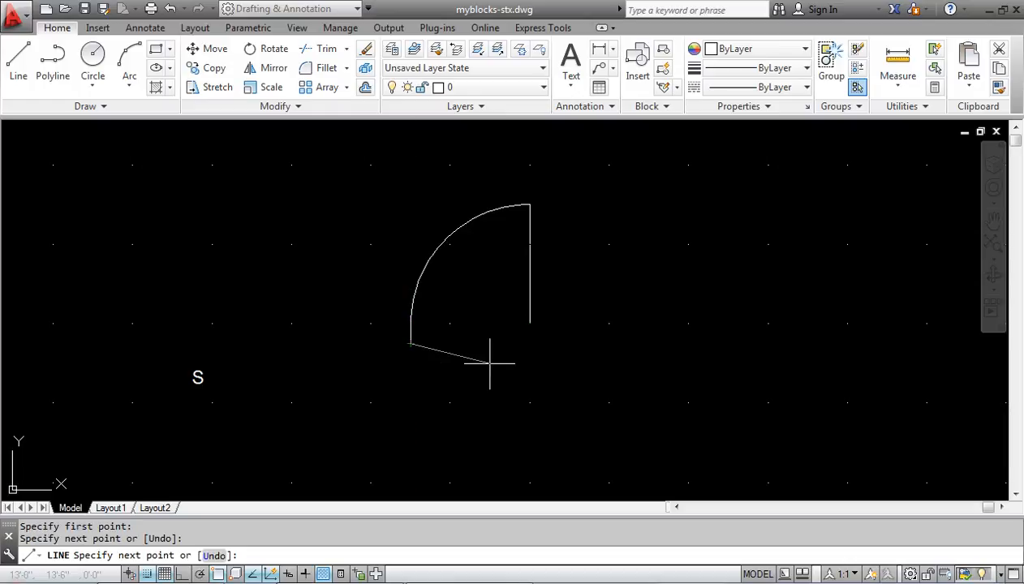
pyautogui.press('Escape')
# Step: Draw a matching 6" line straight down from the lower end of the vertical door line
pyautogui.press('Return')
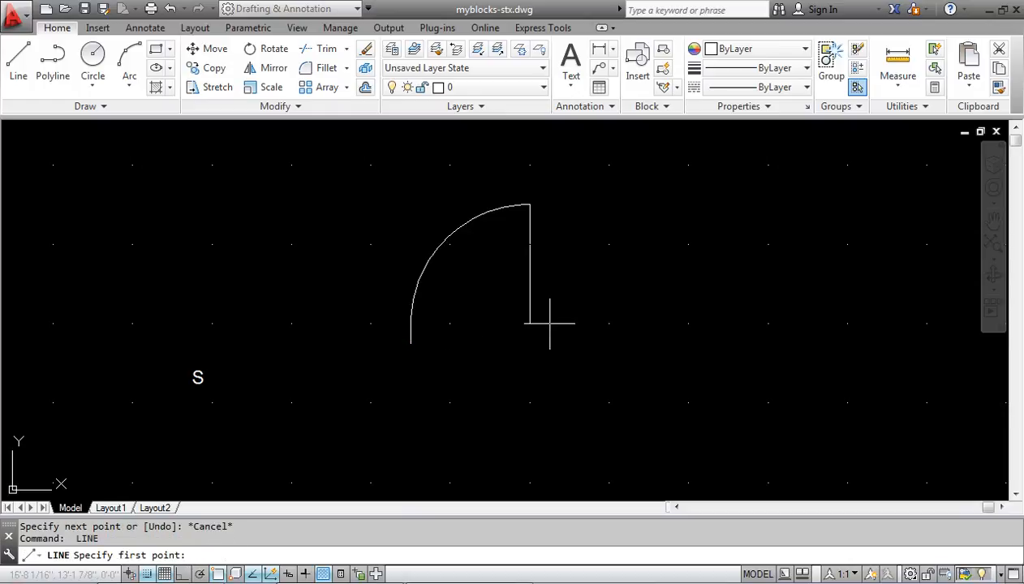
pyautogui.click(529, 324)
pyautogui.click(530, 343)
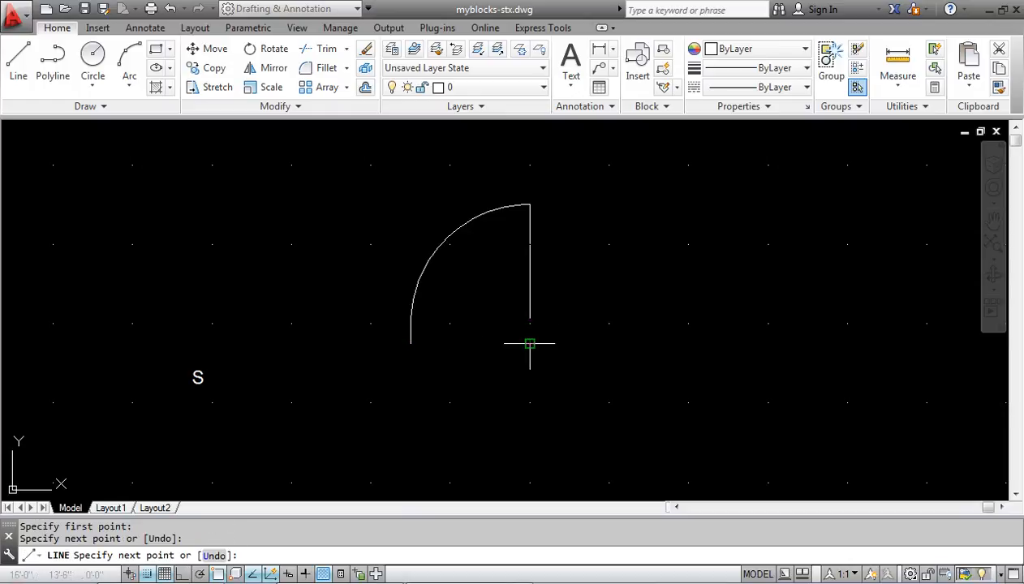
pyautogui.press('Escape')
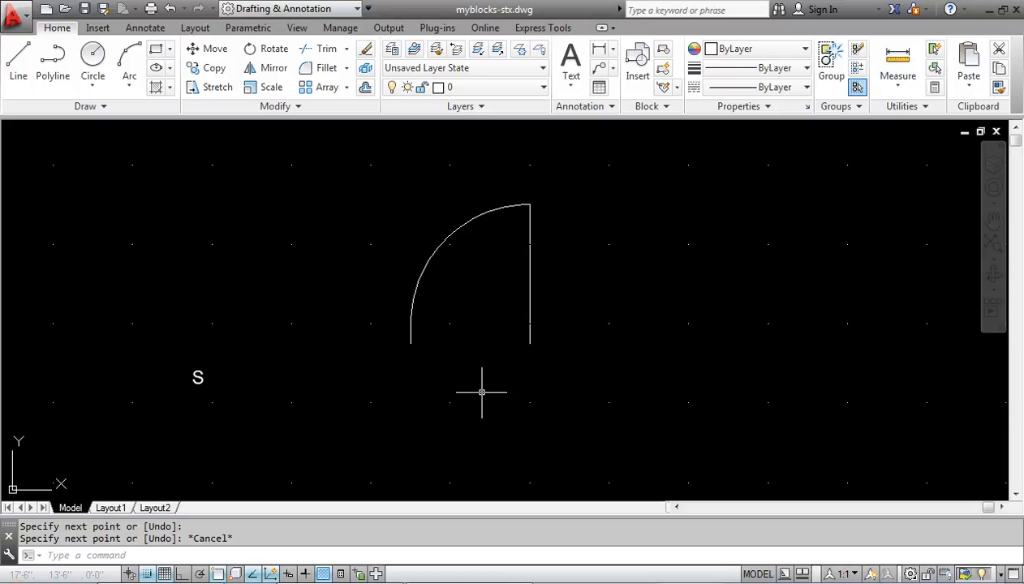
# Step: Draw a circle with a 4" diameter to the right of the door symbol, centred at 22'-0", 14'-0"
pyautogui.moveTo(617, 310)
pyautogui.mouseDown(button='middle')
pyautogui.moveTo(622, 318)
pyautogui.moveTo(463, 355)
pyautogui.mouseUp(button='middle')
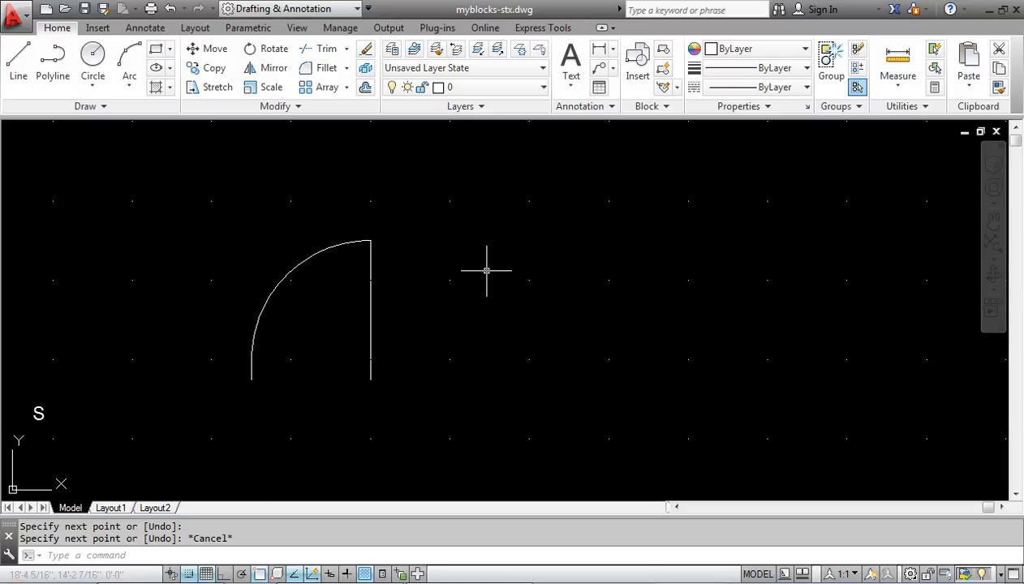
pyautogui.click(97, 58)
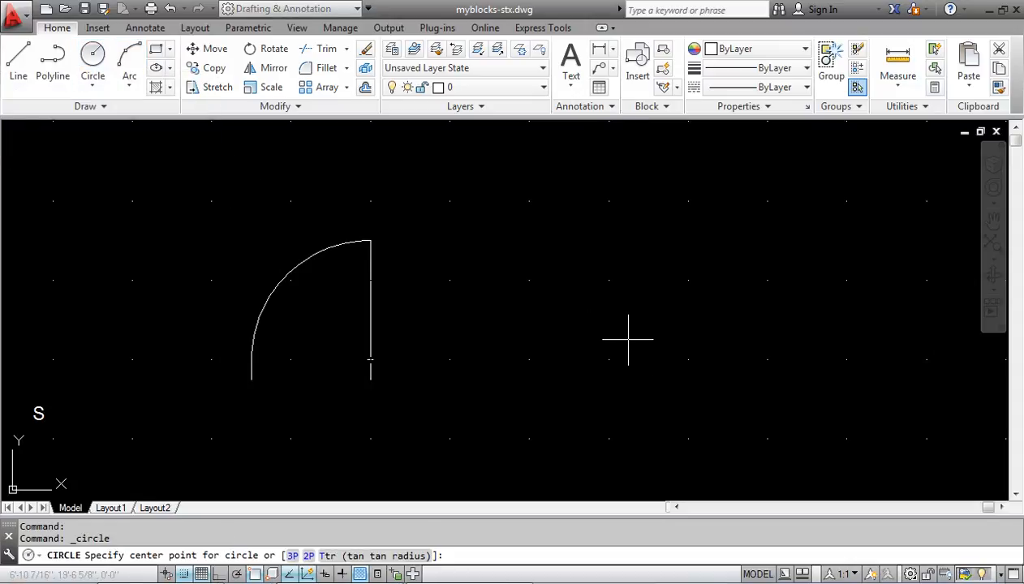
pyautogui.click(609, 359)
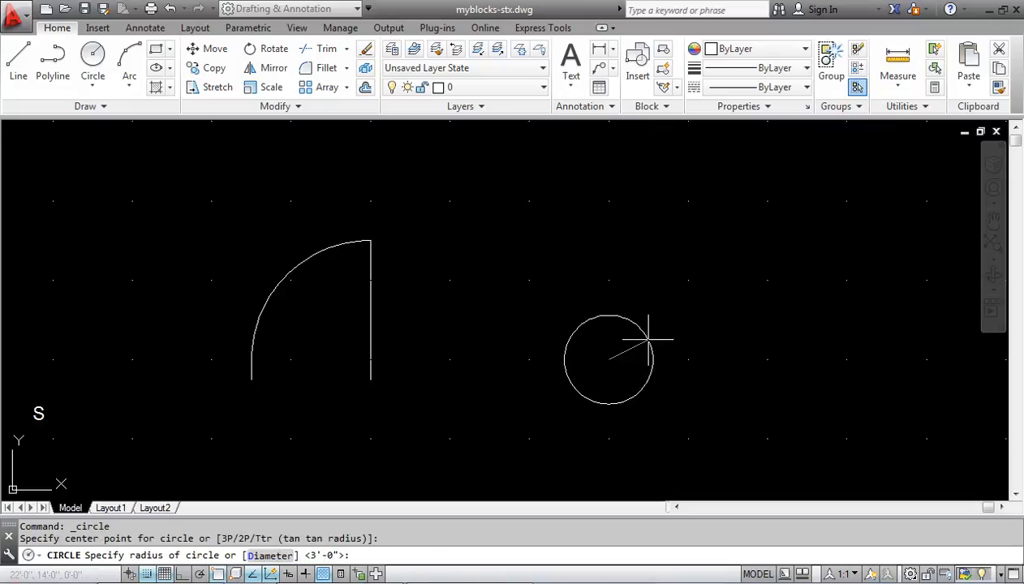
pyautogui.write('d')
pyautogui.press('Return')
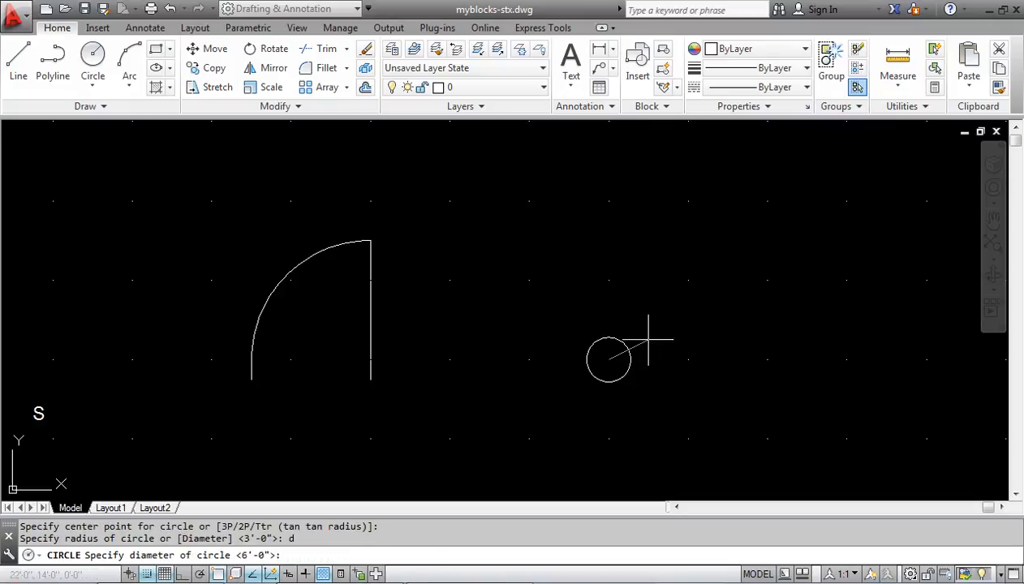
pyautogui.write('4"')
pyautogui.press('Return')
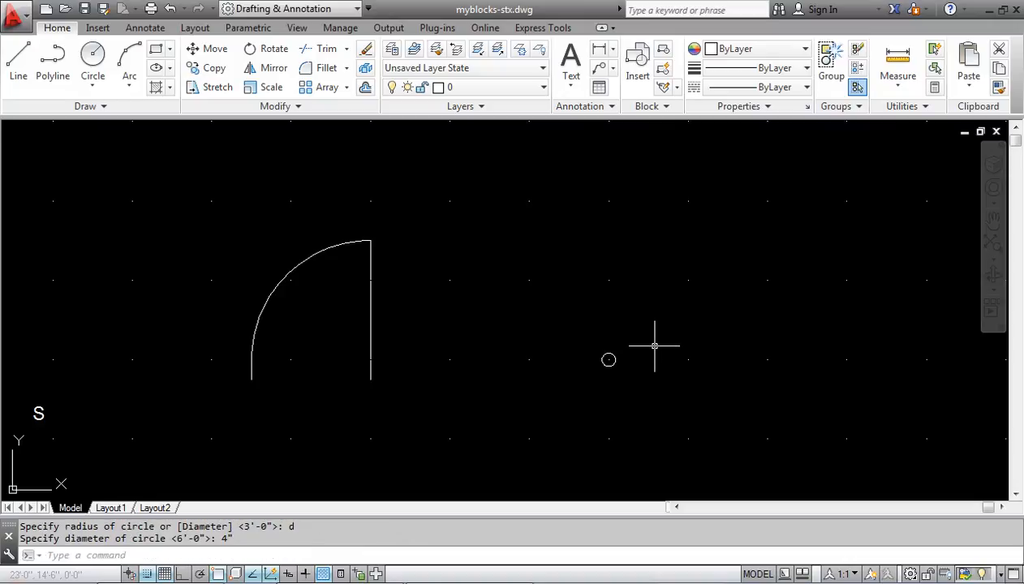
pyautogui.scroll(5, 654, 345)
pyautogui.moveTo(576, 418); pyautogui.dragTo(552, 341, button='middle')
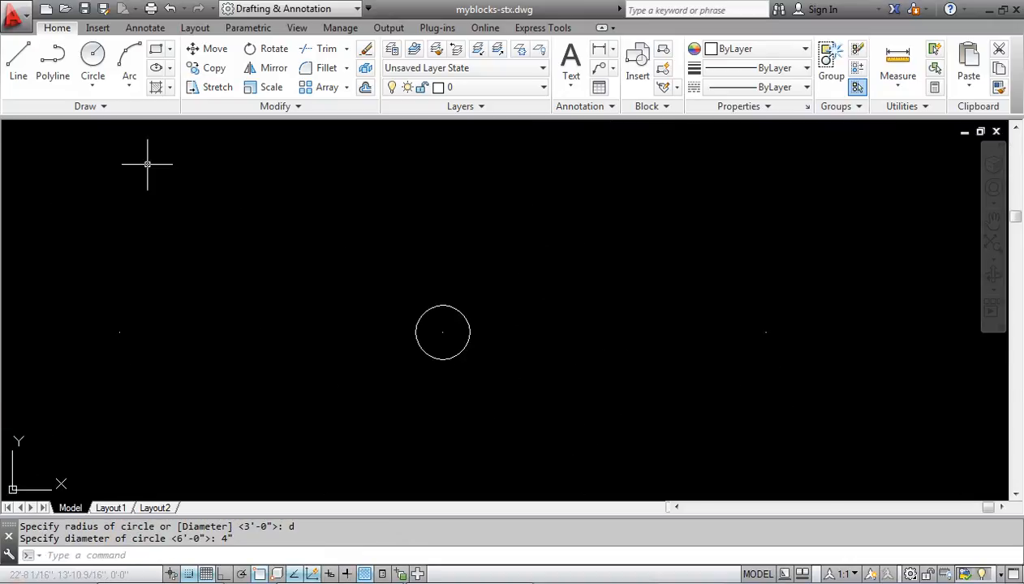
# Step: Draw a 3" vertical line straight up from the centre of the 4" circle
pyautogui.click(29, 60)
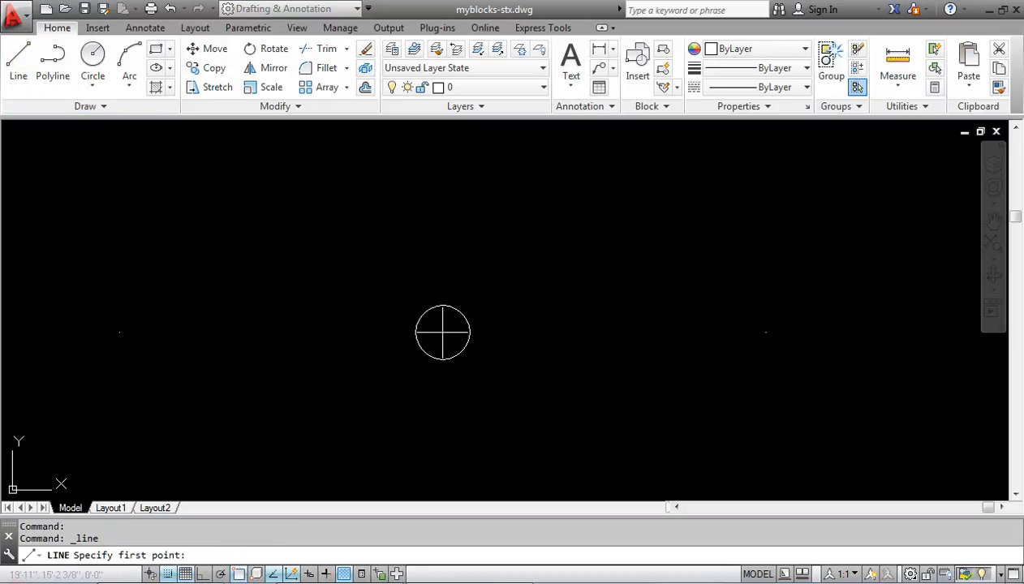
pyautogui.click(442, 333)
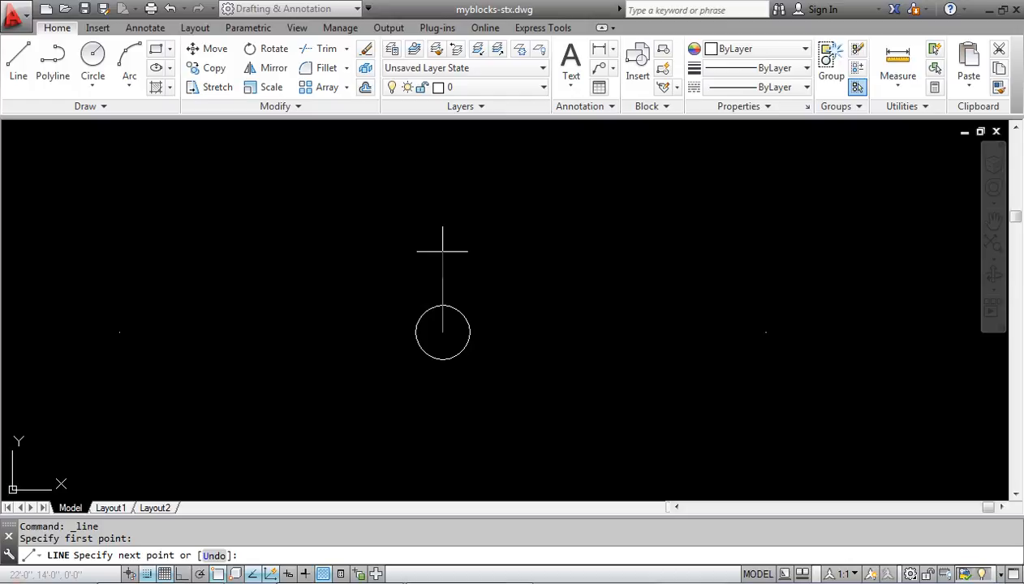
pyautogui.write('@3<90')
pyautogui.press('Return')
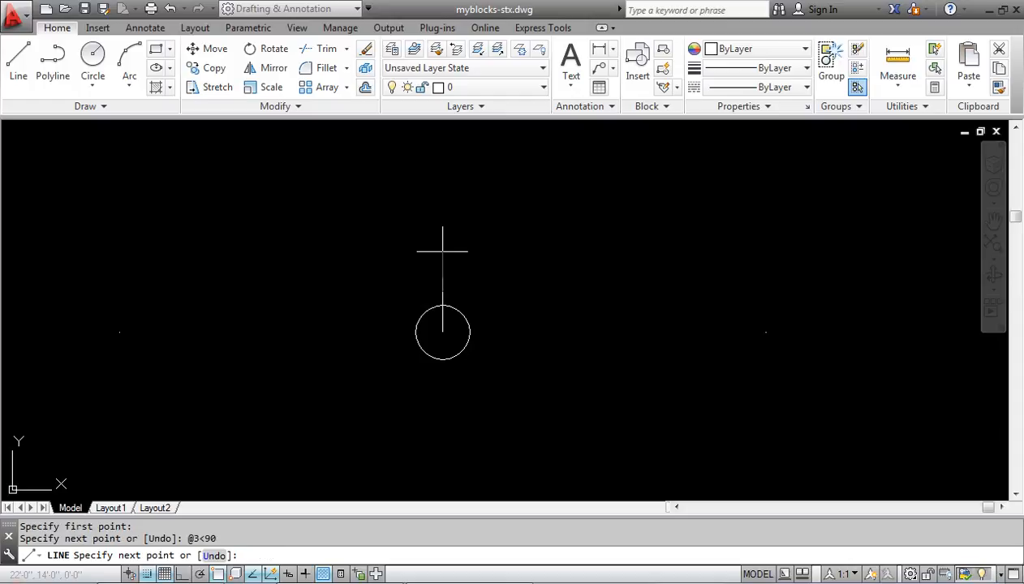
pyautogui.press('Escape')
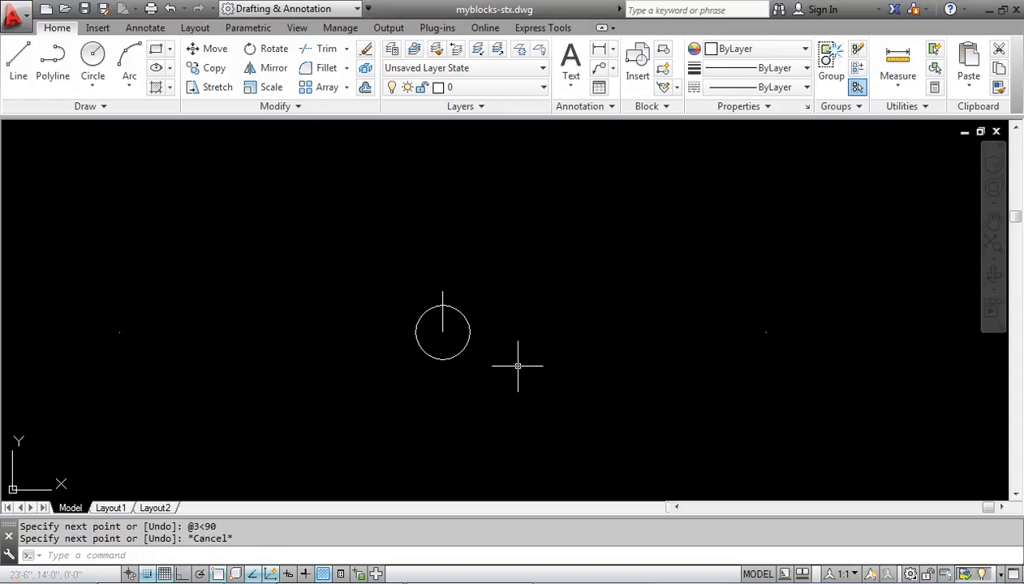
# Step: Mirror the vertical line about a horizontal axis through the circle's centre, keeping the source line
pyautogui.scroll(2, 519, 359)
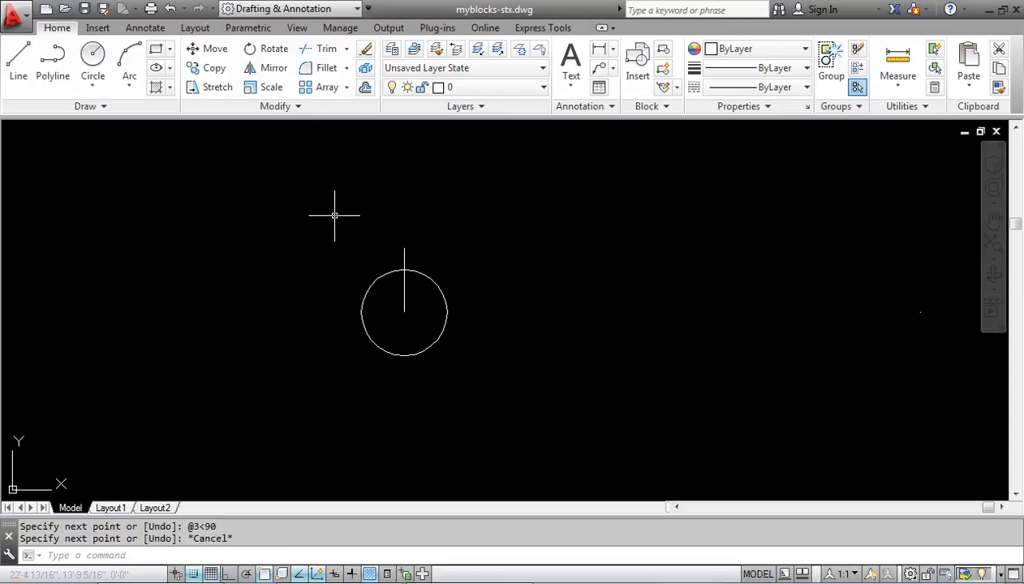
pyautogui.write('mirror')
pyautogui.press('Return')
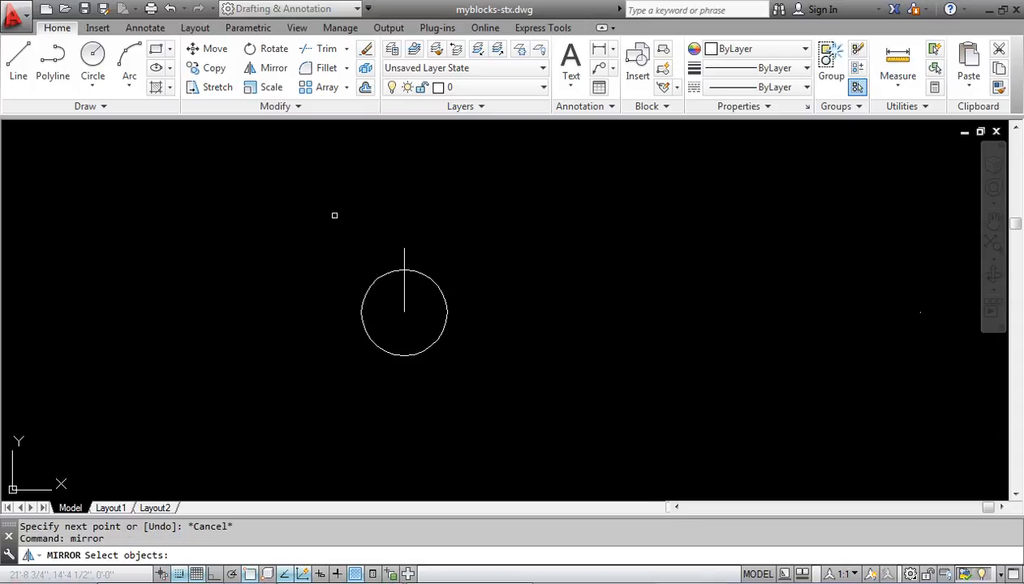
pyautogui.click(392, 272)
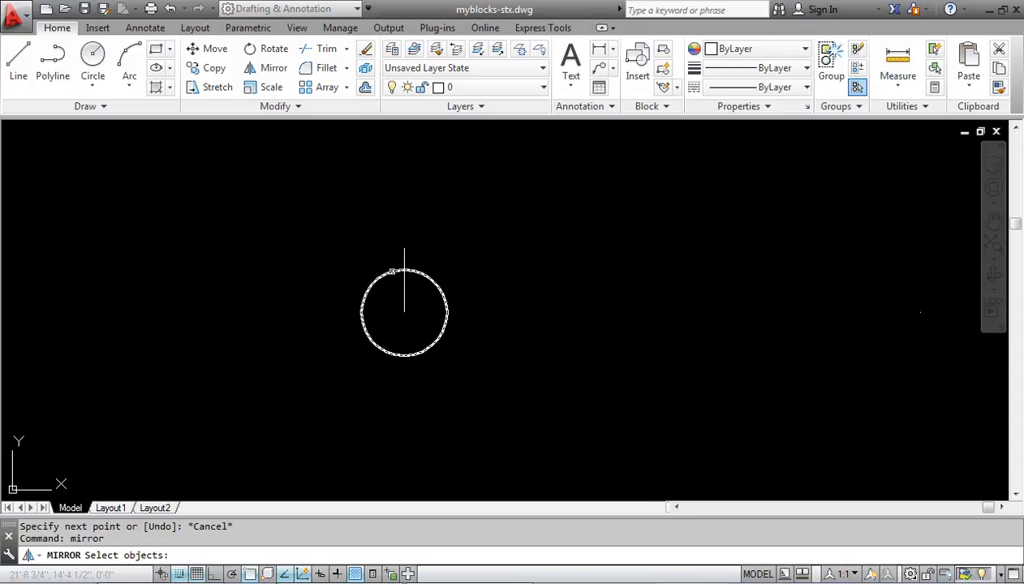
pyautogui.click(404, 300)
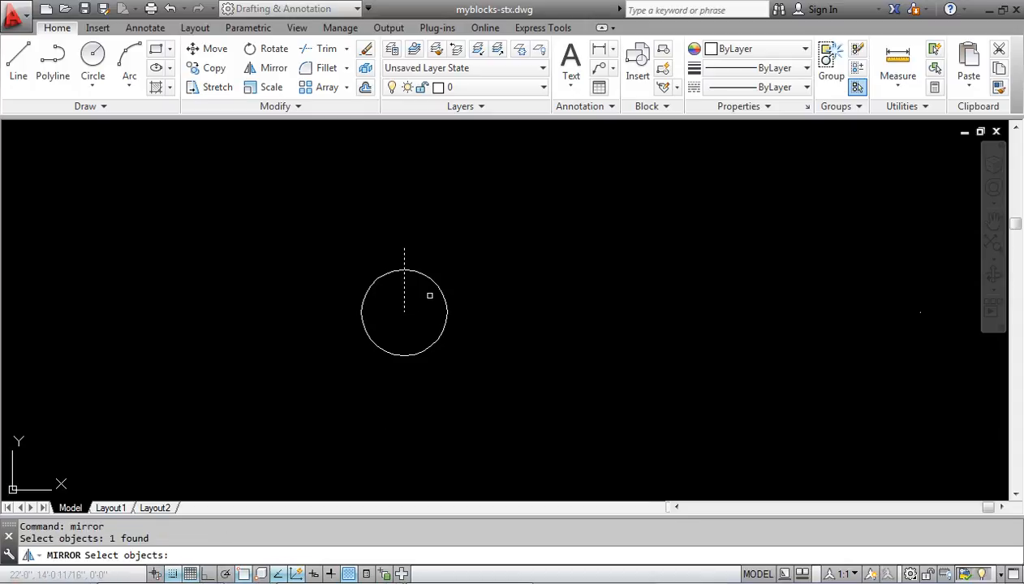
pyautogui.press('Return')
pyautogui.click(404, 311)
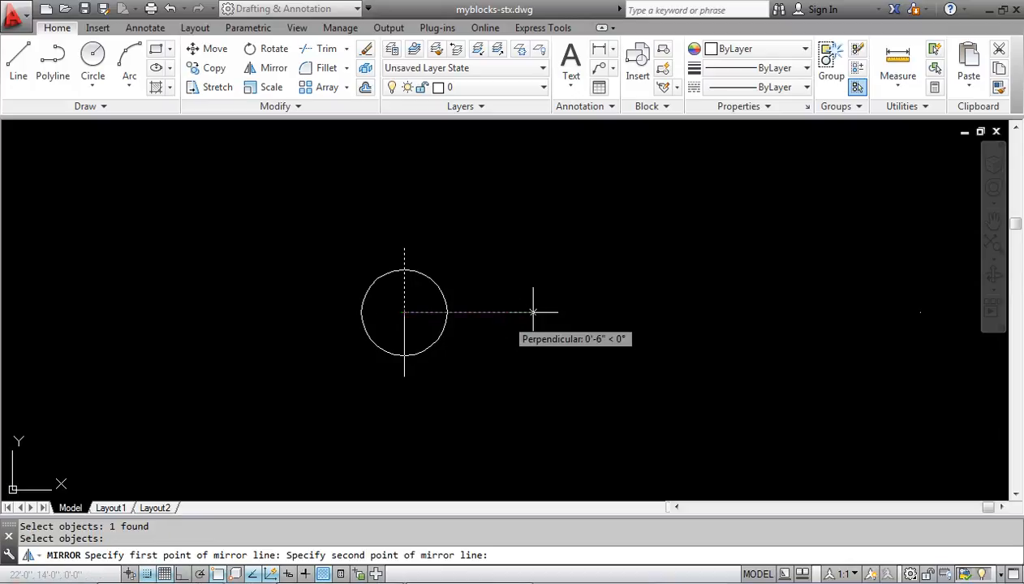
pyautogui.press('Return')
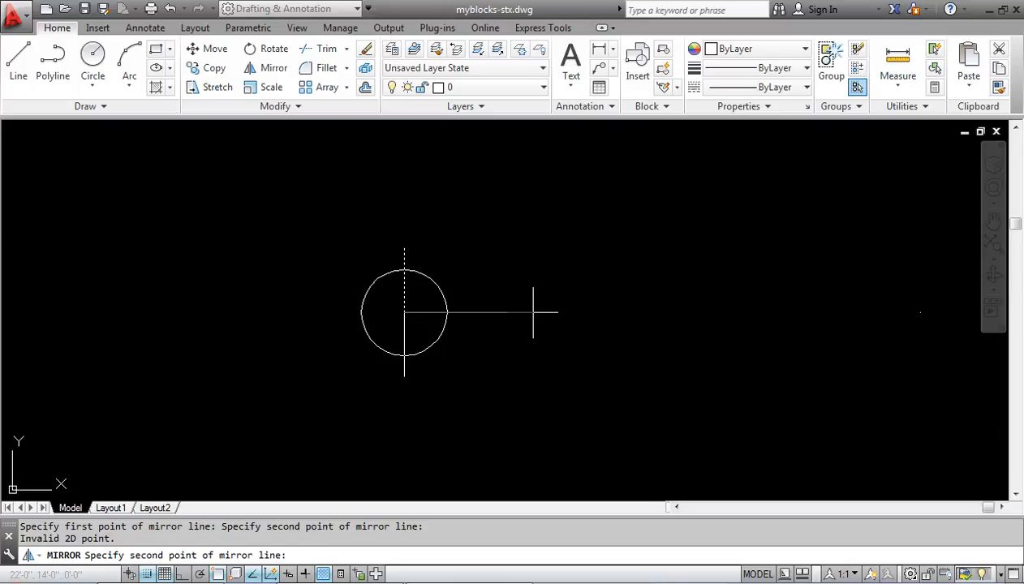
pyautogui.click(533, 311)
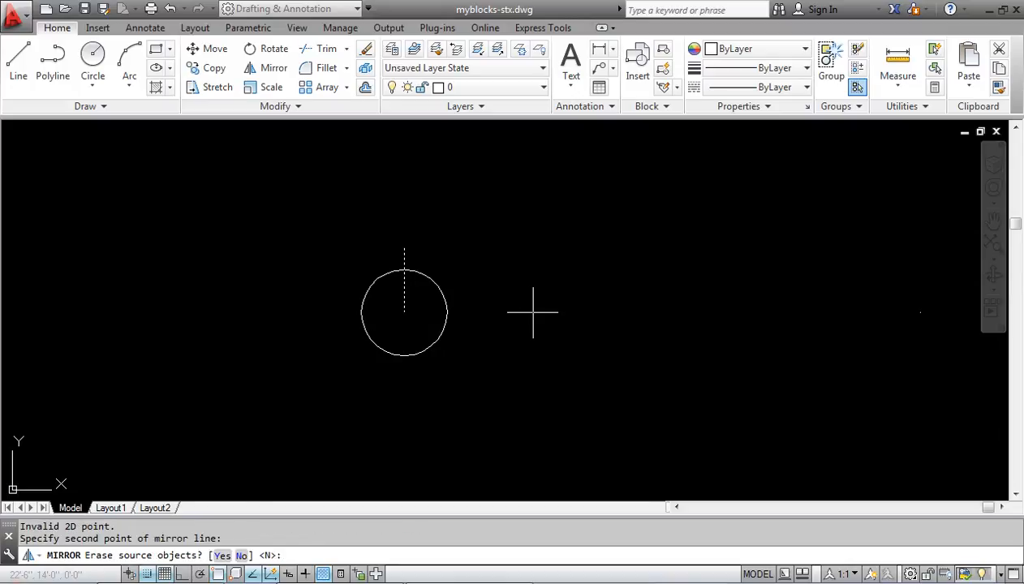
pyautogui.write('n')
pyautogui.press('Return')
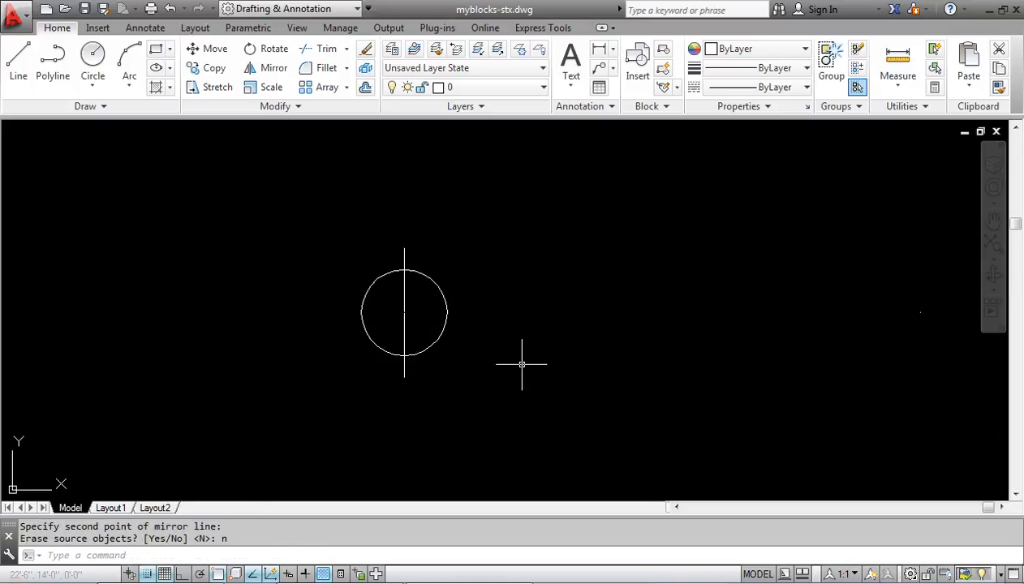
pyautogui.press('Escape')
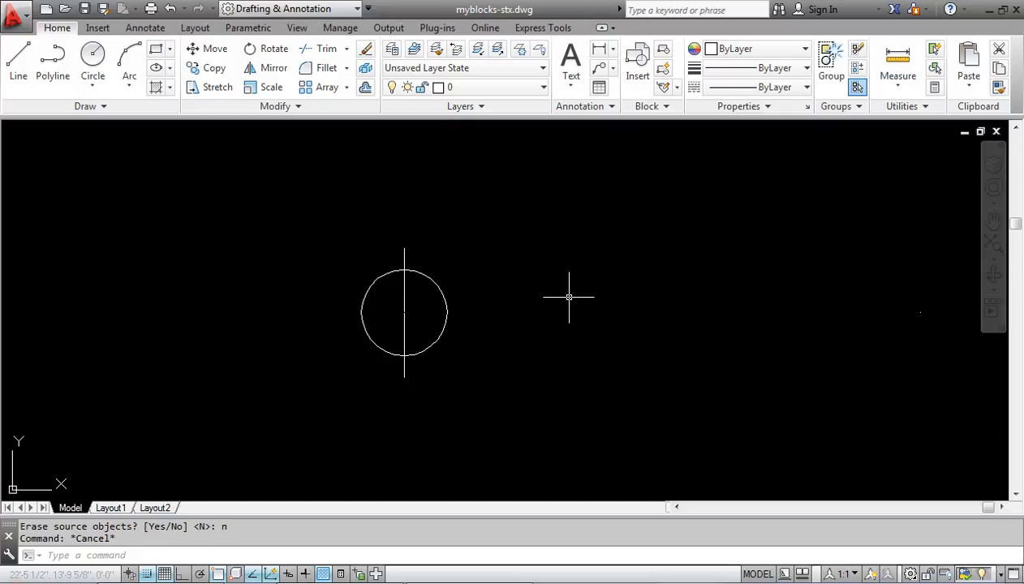
# Step: Copy the circle and both vertical lines 1'-6" horizontally to the right, using the circle's centre as base point
pyautogui.moveTo(639, 310); pyautogui.dragTo(559, 307, button='middle')
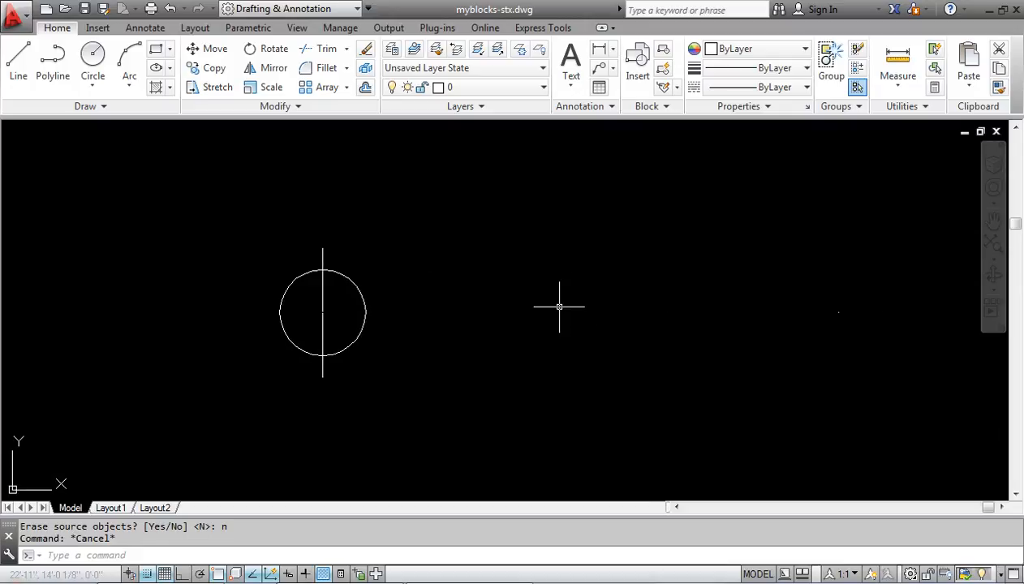
pyautogui.write('copy')
pyautogui.press('Return')
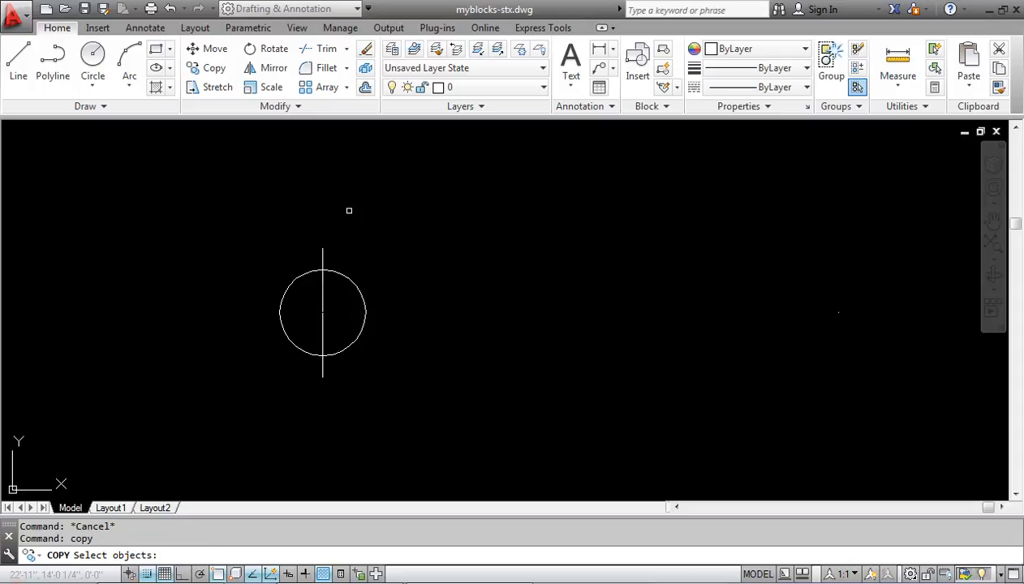
pyautogui.click(176, 211)
pyautogui.click(421, 422)
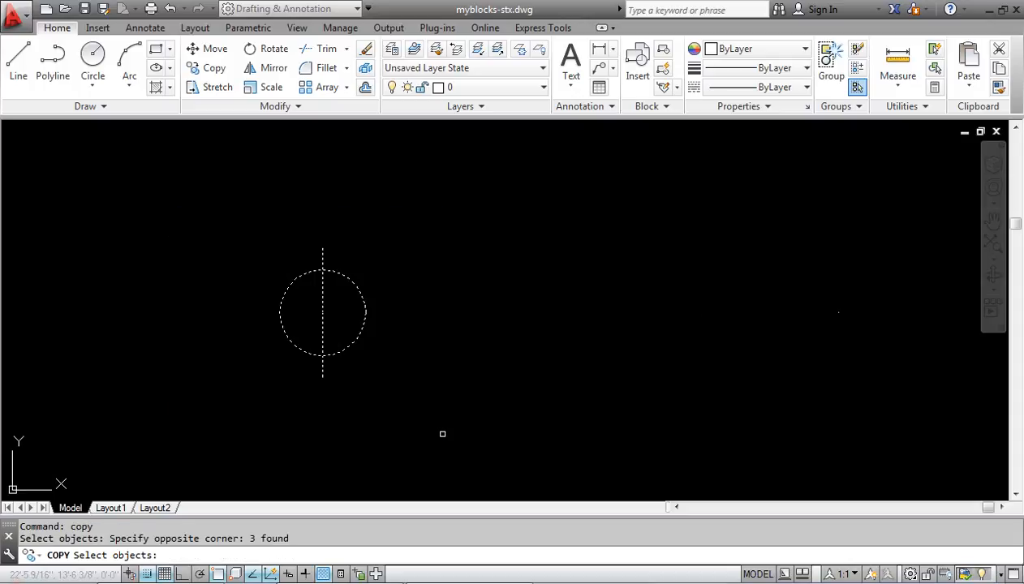
pyautogui.press('Return')
pyautogui.click(322, 312)
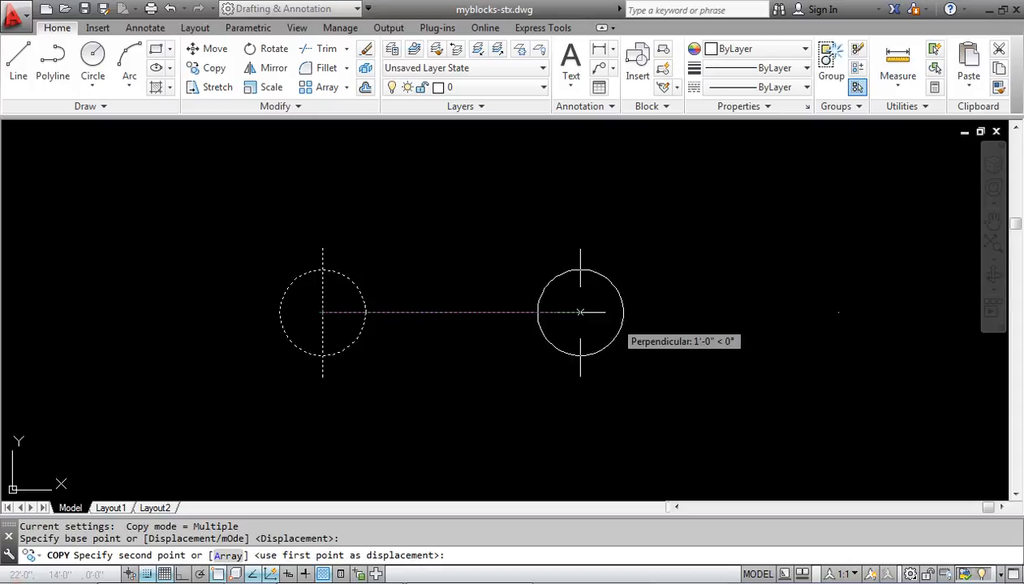
pyautogui.click(710, 312)
pyautogui.press('Escape')
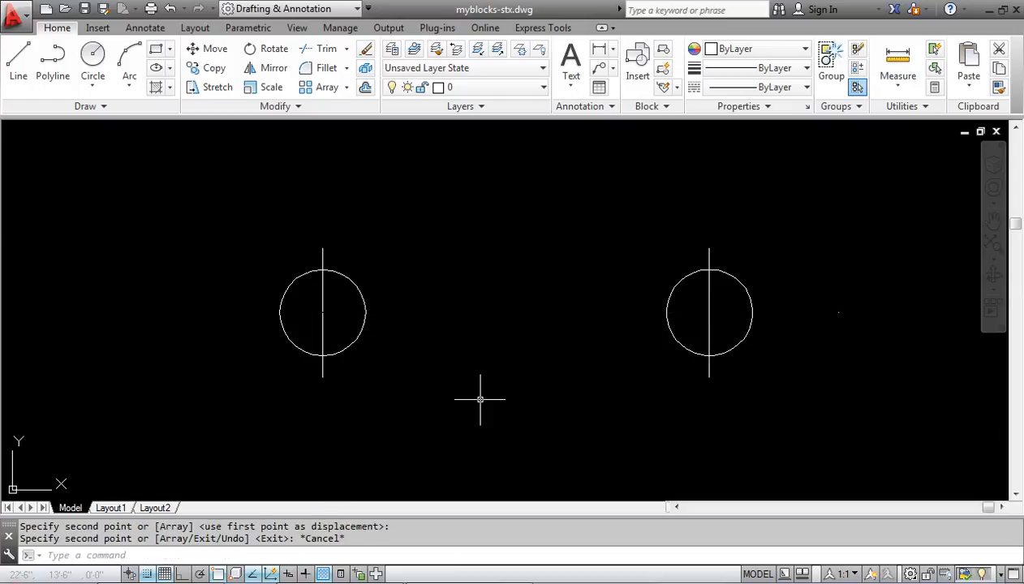
# Step: Trim away both vertical line portions inside the original circle, using that circle as the cutting edge
pyautogui.write('tri')
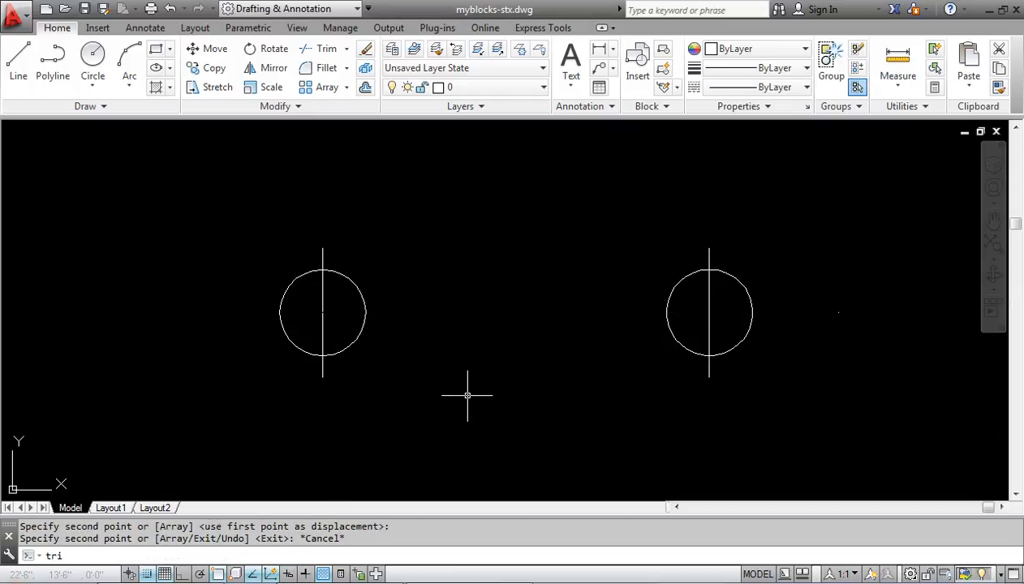
pyautogui.press('Return')
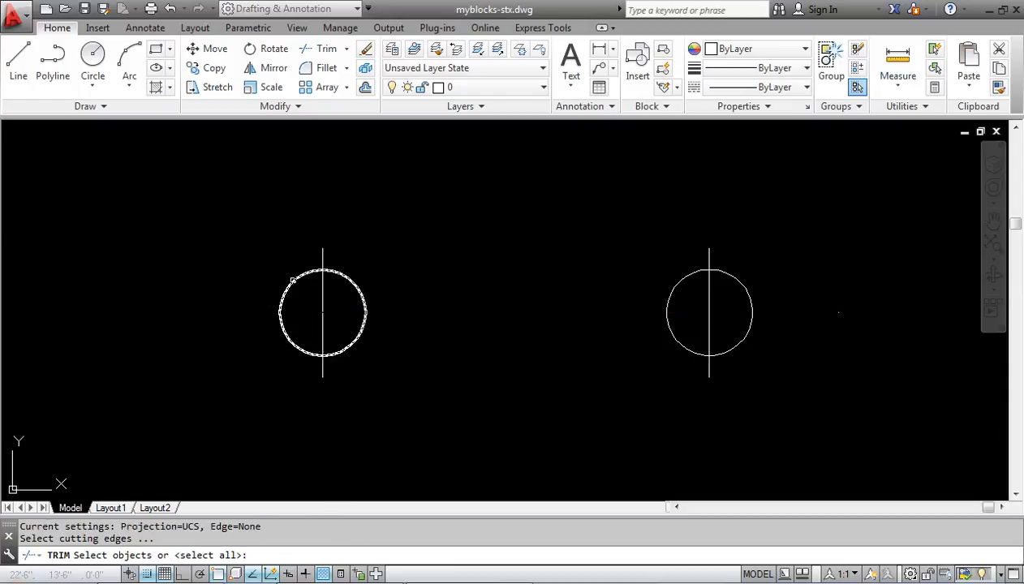
pyautogui.click(288, 278)
pyautogui.press('Return')
pyautogui.click(319, 282)
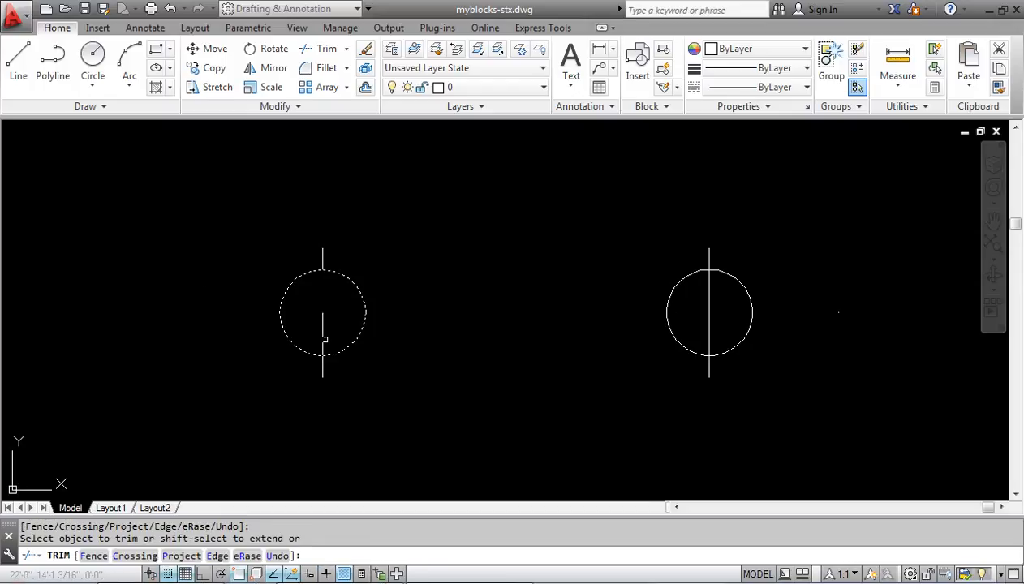
pyautogui.click(320, 335)
pyautogui.press('Escape')
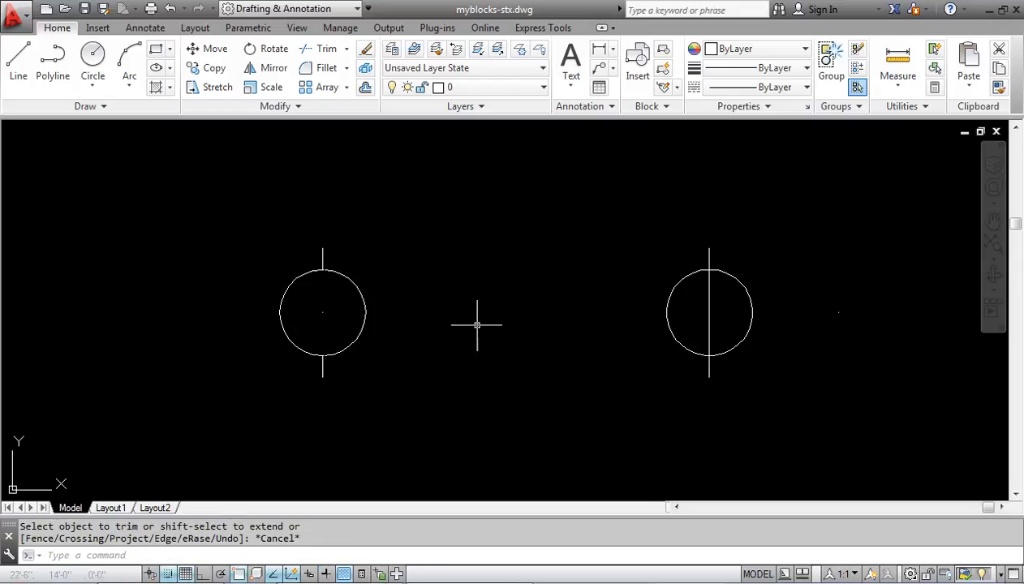
# Step: Offset the upper and lower vertical lines of the copied symbol by 1" to both the left and right
pyautogui.moveTo(537, 326); pyautogui.dragTo(400, 331, button='middle')
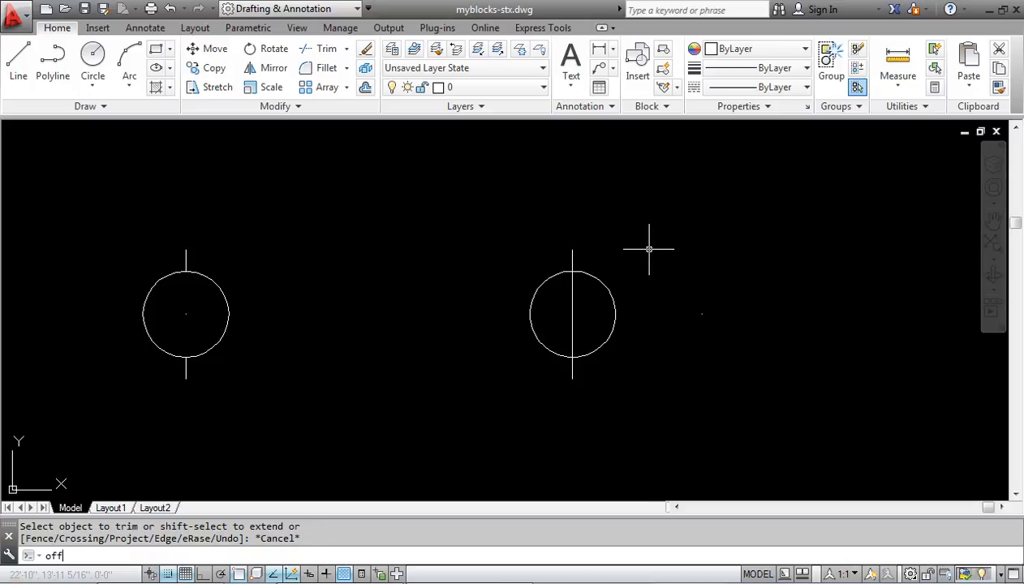
pyautogui.write('t')
pyautogui.press('Return')
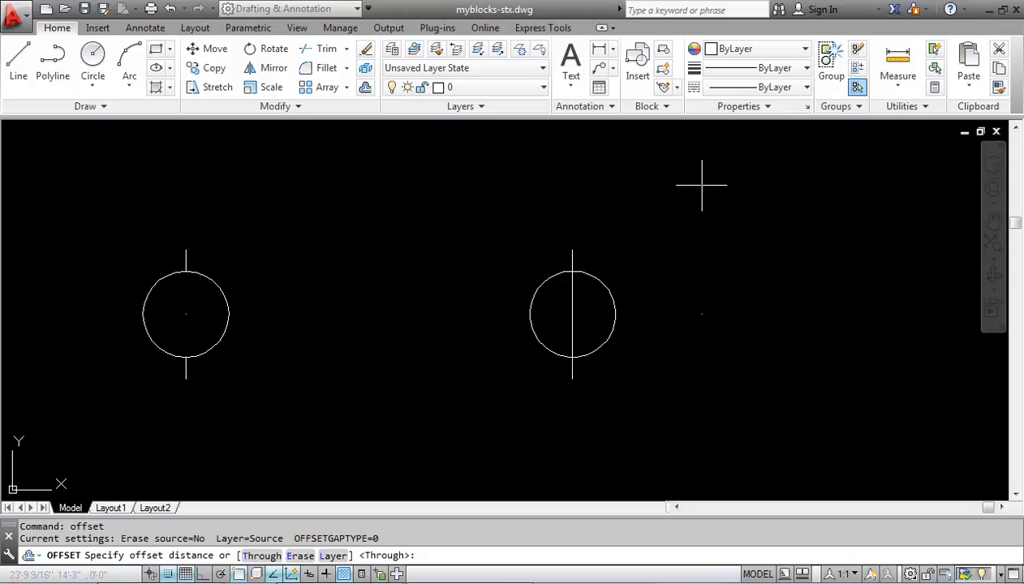
pyautogui.press('Return')
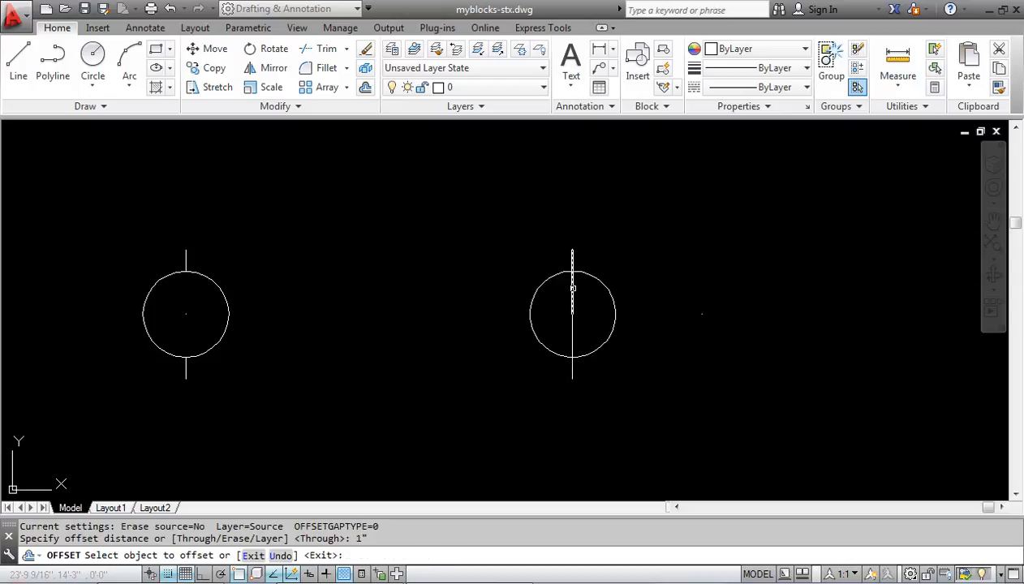
pyautogui.click(572, 288)
pyautogui.click(511, 290)
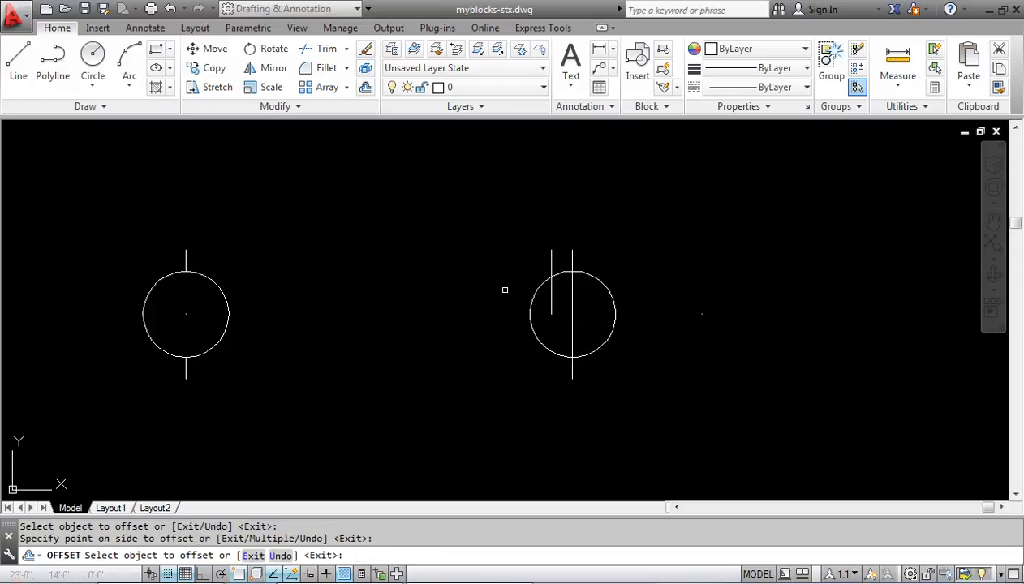
pyautogui.click(570, 294)
pyautogui.click(644, 306)
pyautogui.click(577, 339)
pyautogui.click(505, 342)
pyautogui.click(571, 342)
pyautogui.click(639, 351)
pyautogui.press('Return')
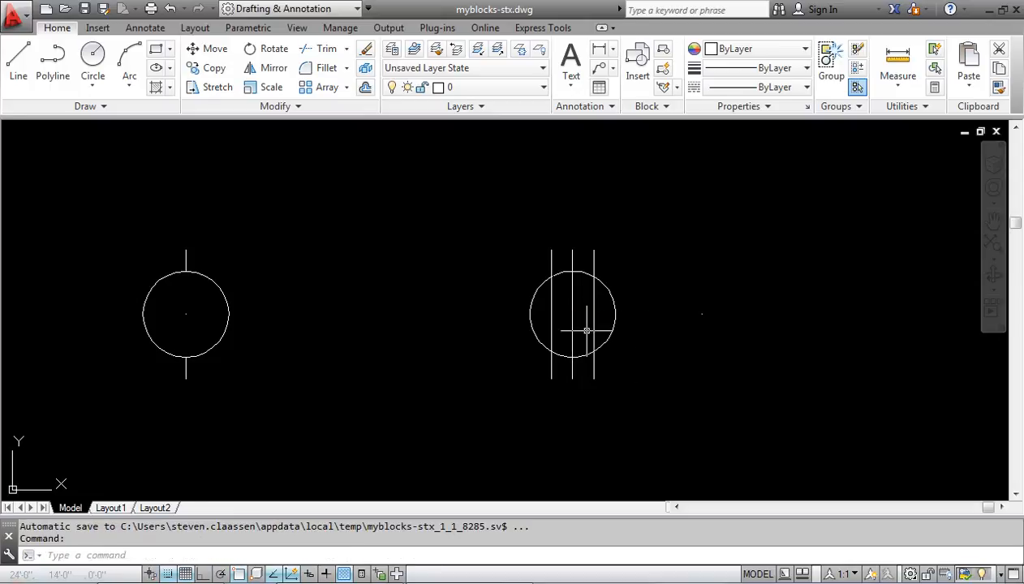
# Step: Erase the upper and lower centre lines of the copied symbol, keeping the offset lines
pyautogui.click(573, 292)
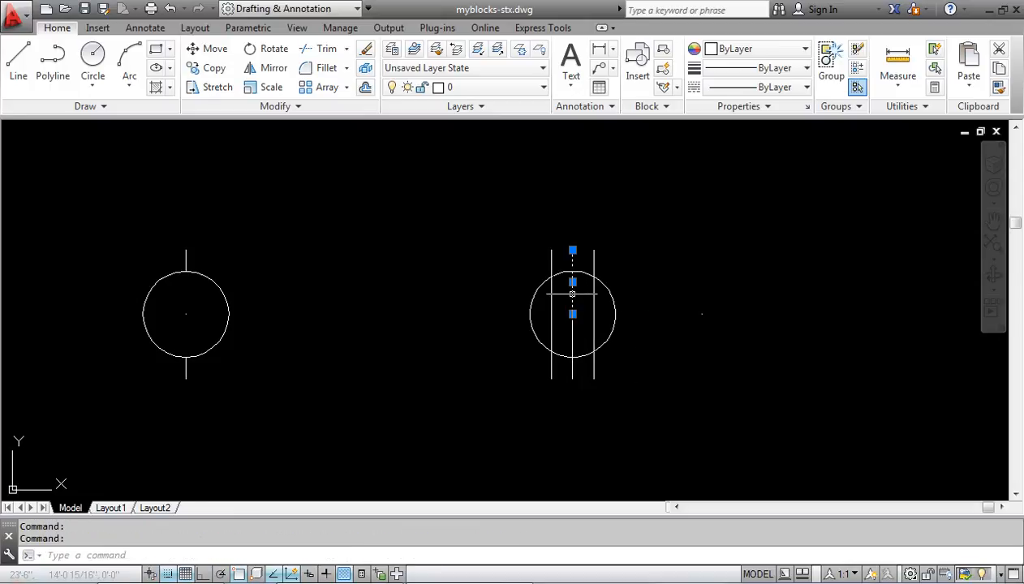
pyautogui.press('Delete')
pyautogui.click(573, 333)
pyautogui.press('Delete')
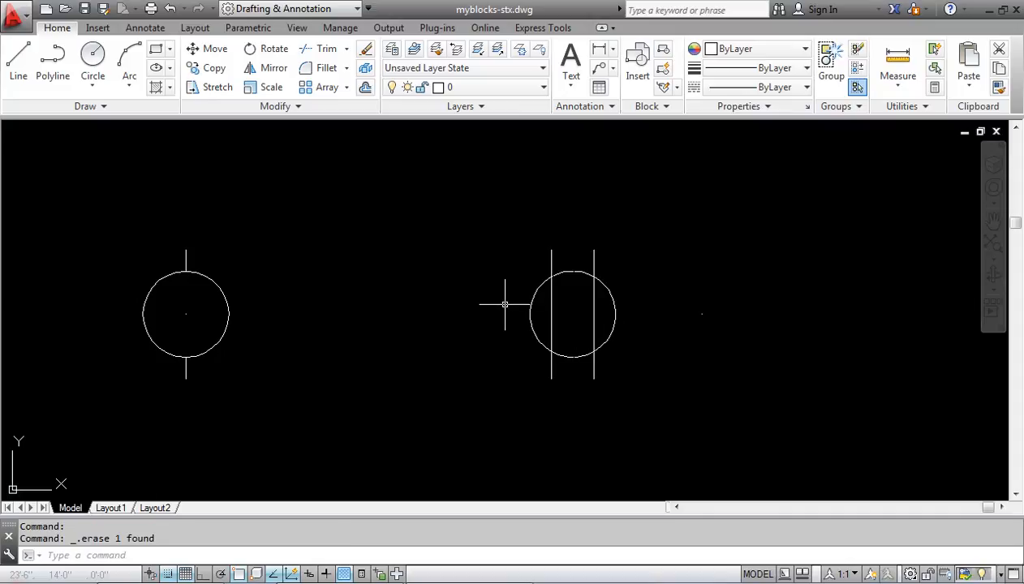
# Step: Trim the two offset lines where they extend above the copied circle, using the circle as the cutting edge
pyautogui.write('trim')
pyautogui.press('Return')
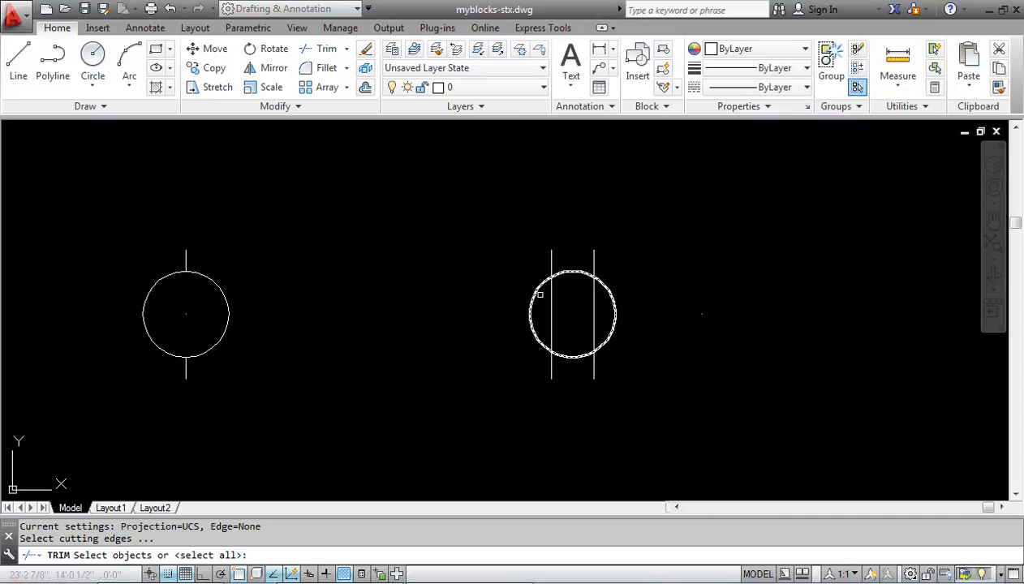
pyautogui.click(537, 293)
pyautogui.press('Return')
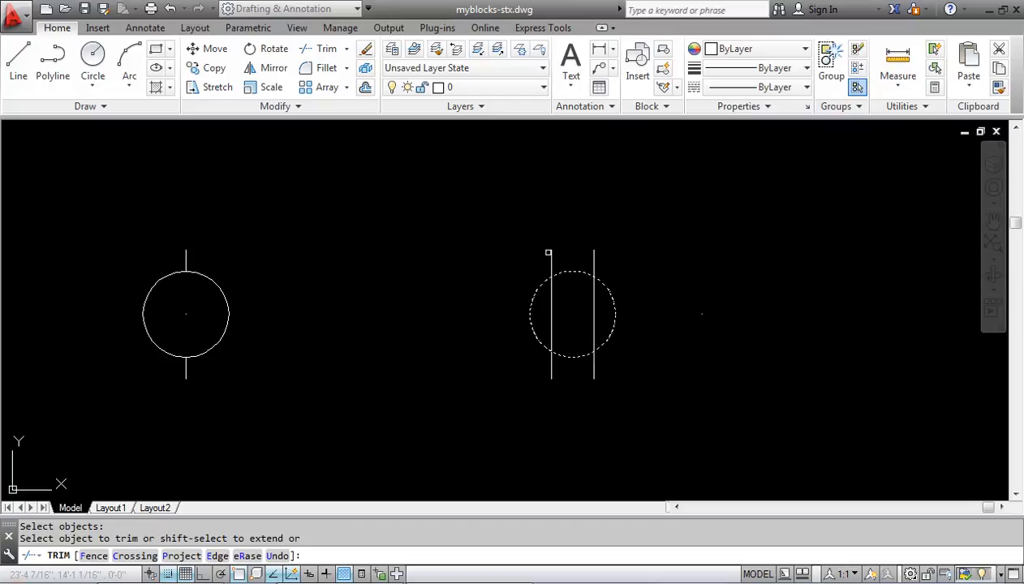
pyautogui.click(551, 253)
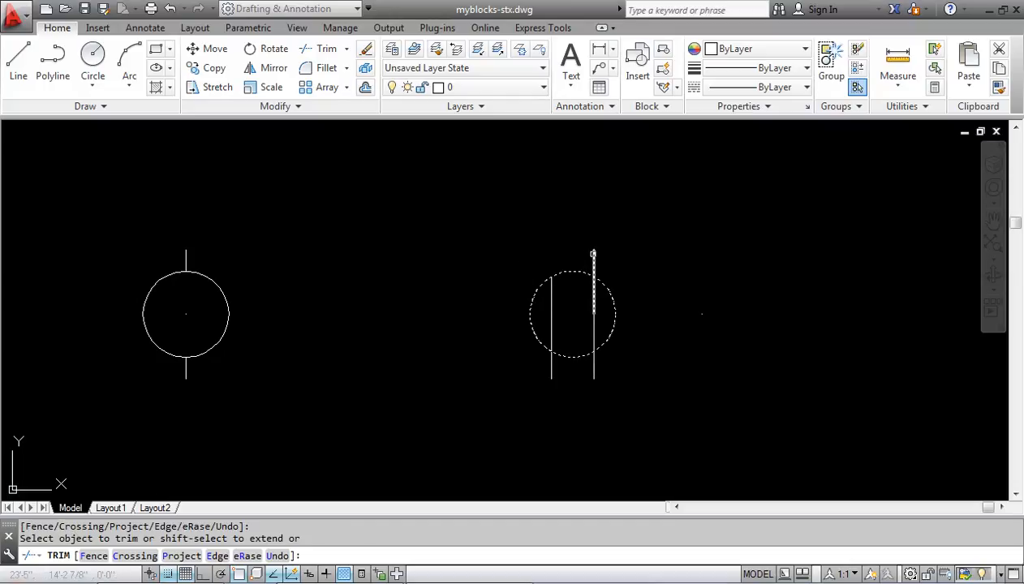
pyautogui.click(590, 255)
pyautogui.press('Escape')
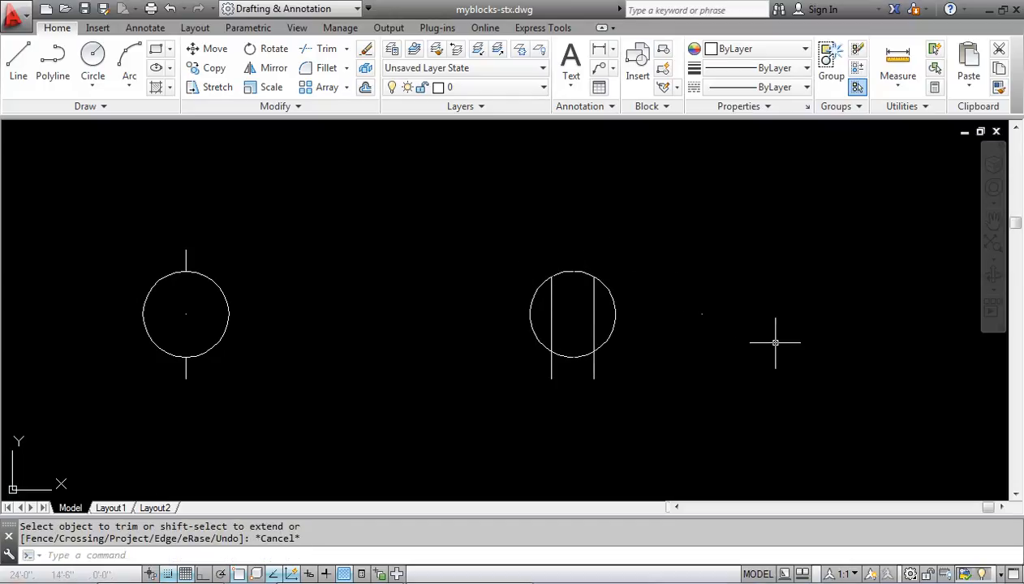
pyautogui.moveTo(776, 346); pyautogui.dragTo(462, 352, button='middle')
pyautogui.scroll(4, 464, 342)
pyautogui.scroll(-5, 468, 343)
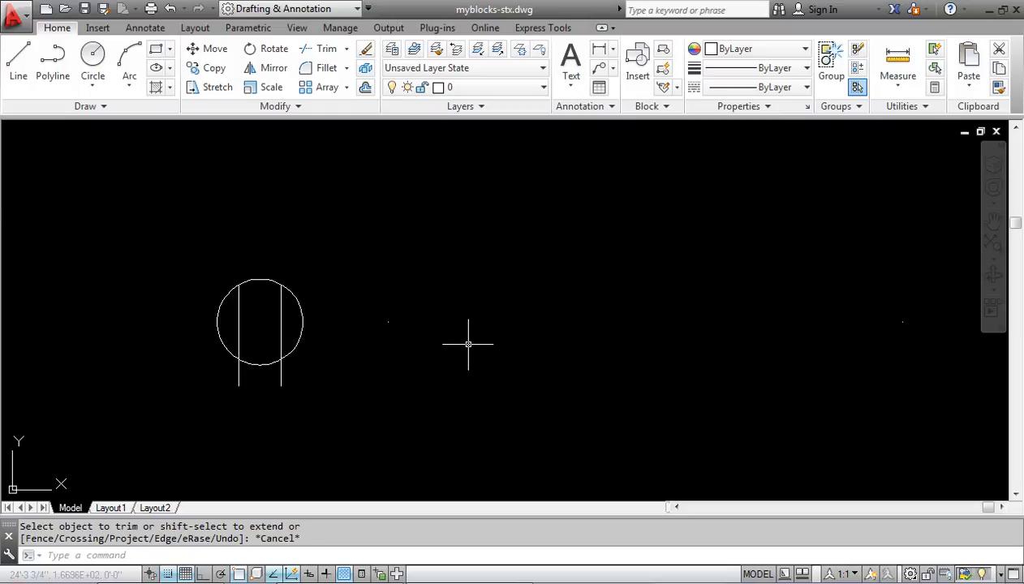
pyautogui.moveTo(549, 326); pyautogui.dragTo(439, 354, button='middle')
pyautogui.scroll(-2, 439, 351)
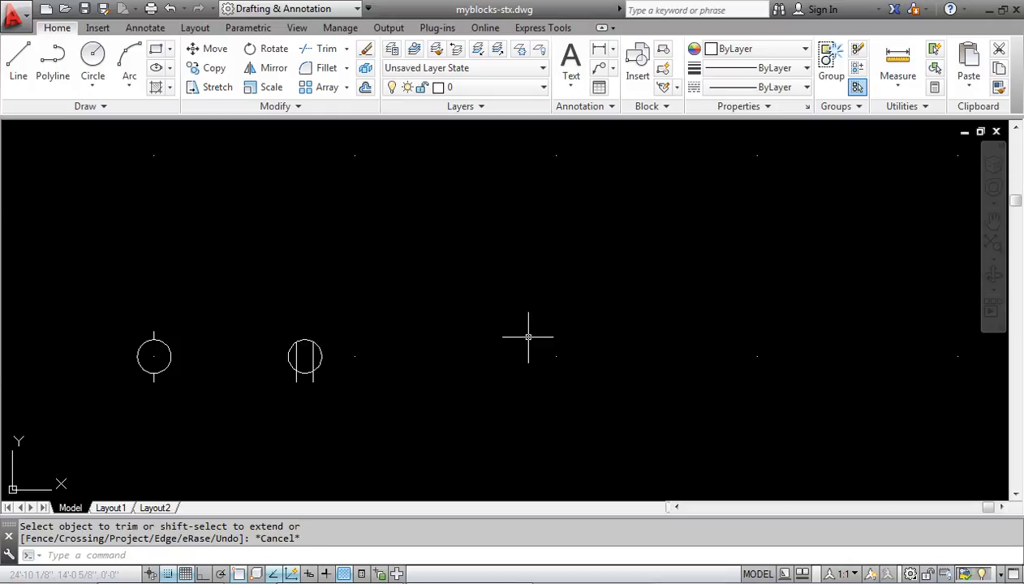
# Step: Draw a short horizontal line above and to the right of the two circle symbols
pyautogui.moveTo(528, 337); pyautogui.dragTo(450, 367, button='middle')
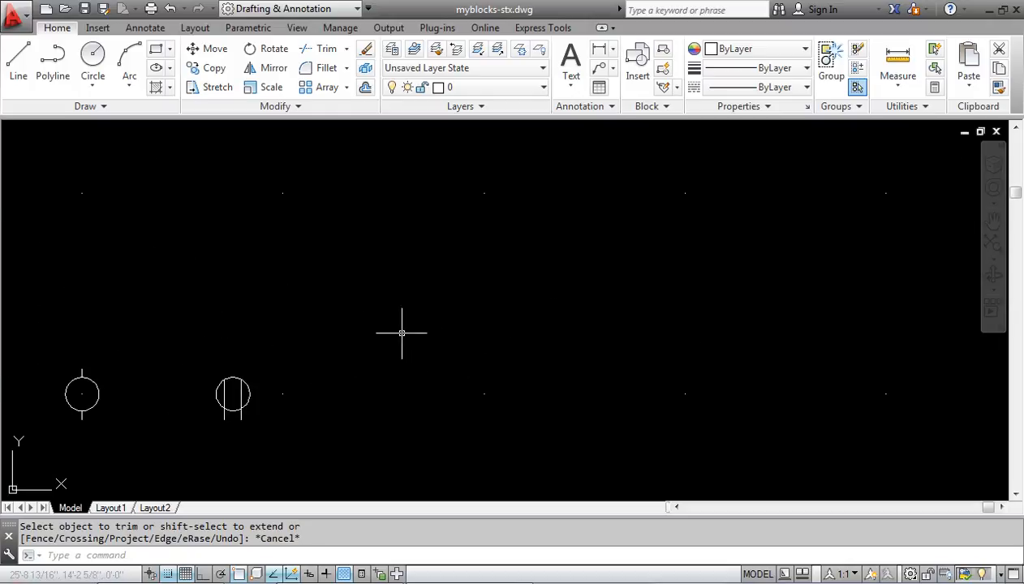
pyautogui.click(17, 62)
pyautogui.click(433, 193)
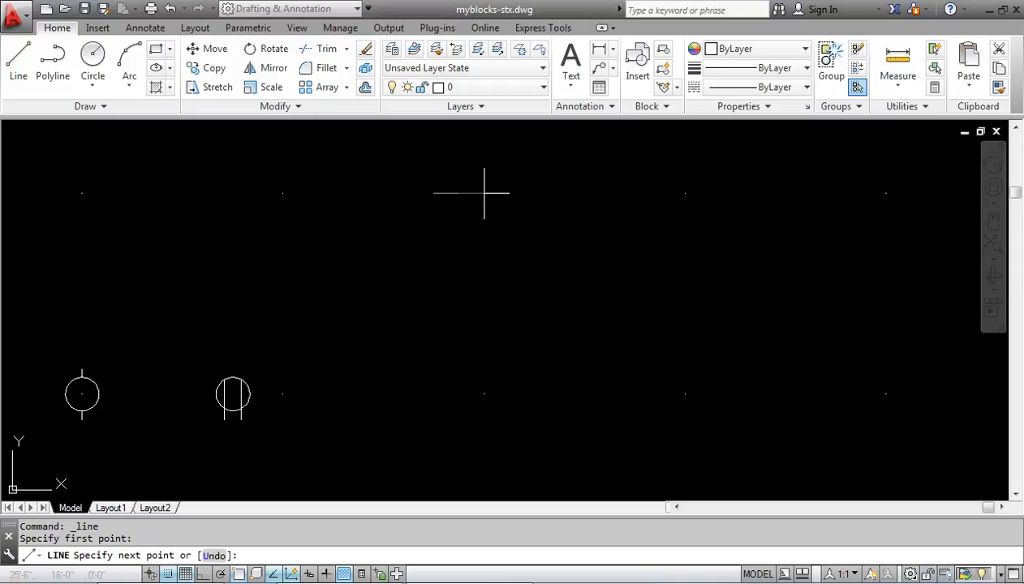
pyautogui.click(485, 193)
pyautogui.rightClick(518, 260)
pyautogui.click(556, 293)
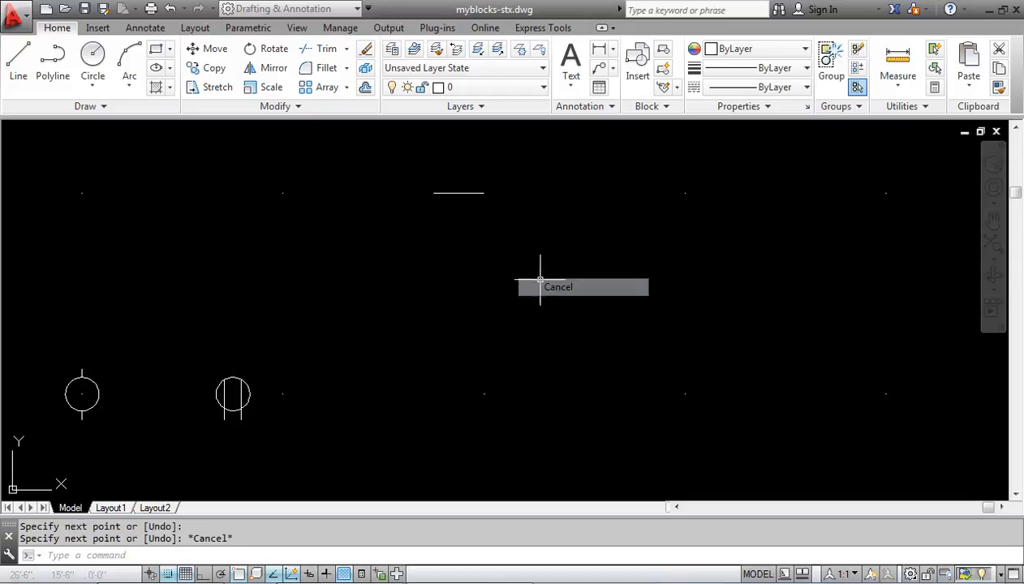
# Step: Offset the short horizontal line 36" downward to create a parallel lower line
pyautogui.write('of')
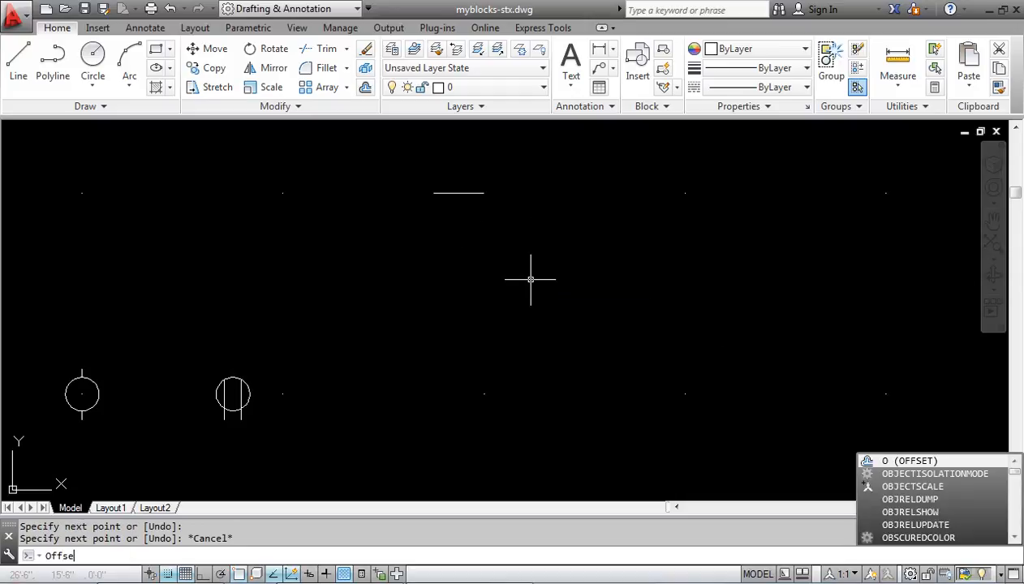
pyautogui.press('Return')
pyautogui.scroll(-2, 487, 240)
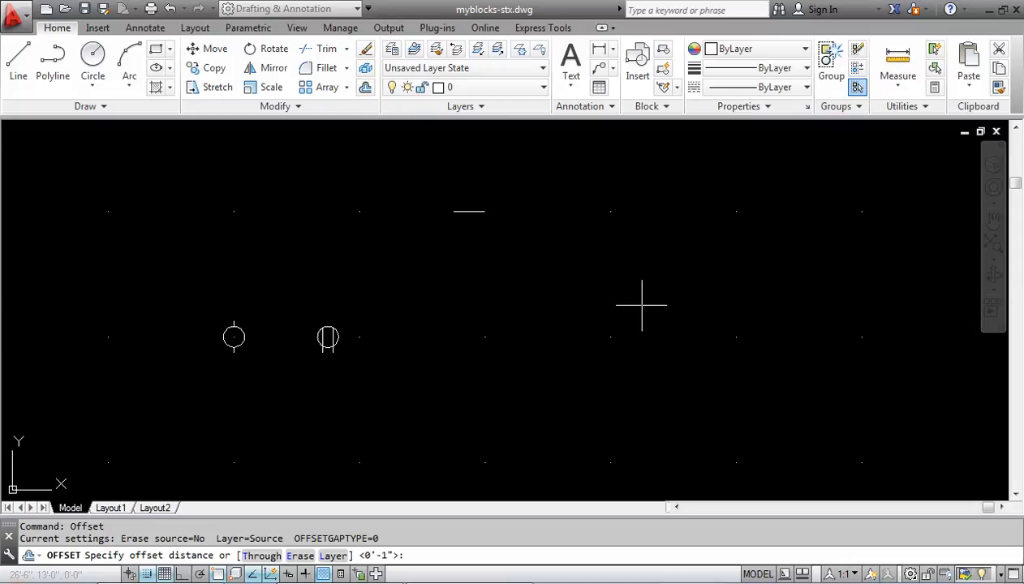
pyautogui.press('Return')
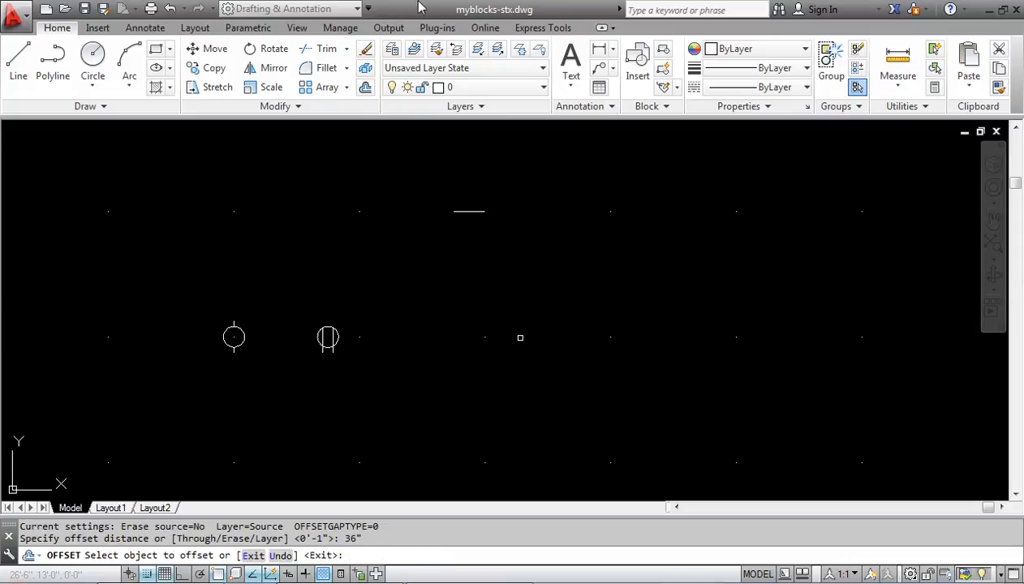
pyautogui.click(469, 211)
pyautogui.click(466, 366)
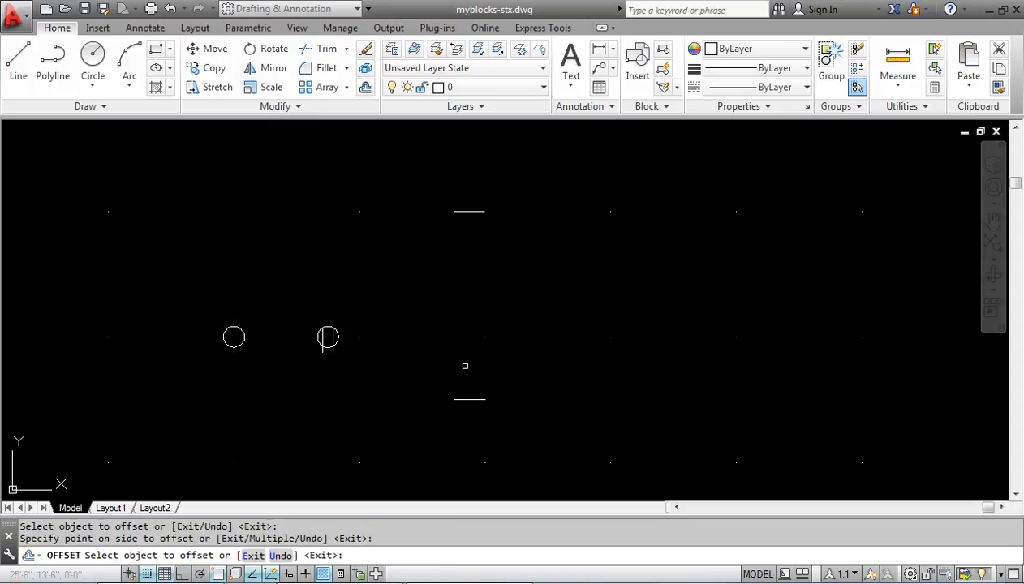
pyautogui.press('Escape')
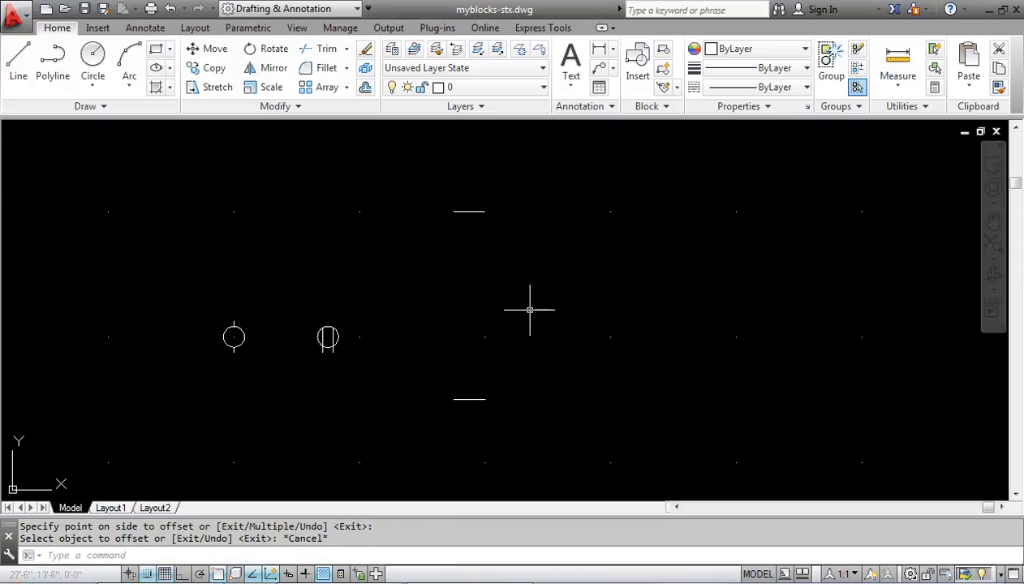
# Step: With grid snap turned off, draw a vertical line from the upper horizontal line's midpoint to the lower line's midpoint
pyautogui.click(18, 63)
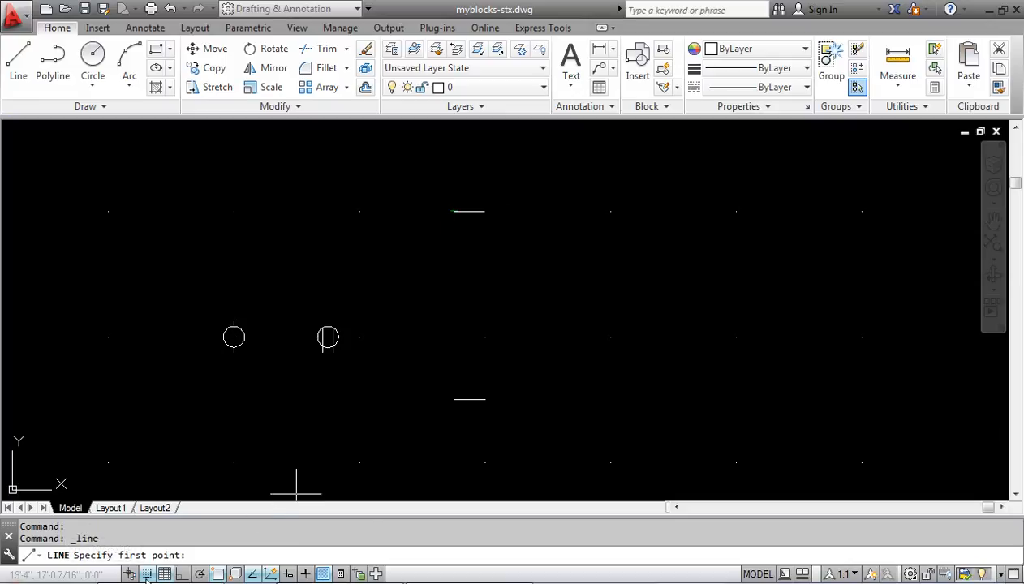
pyautogui.press('F9')
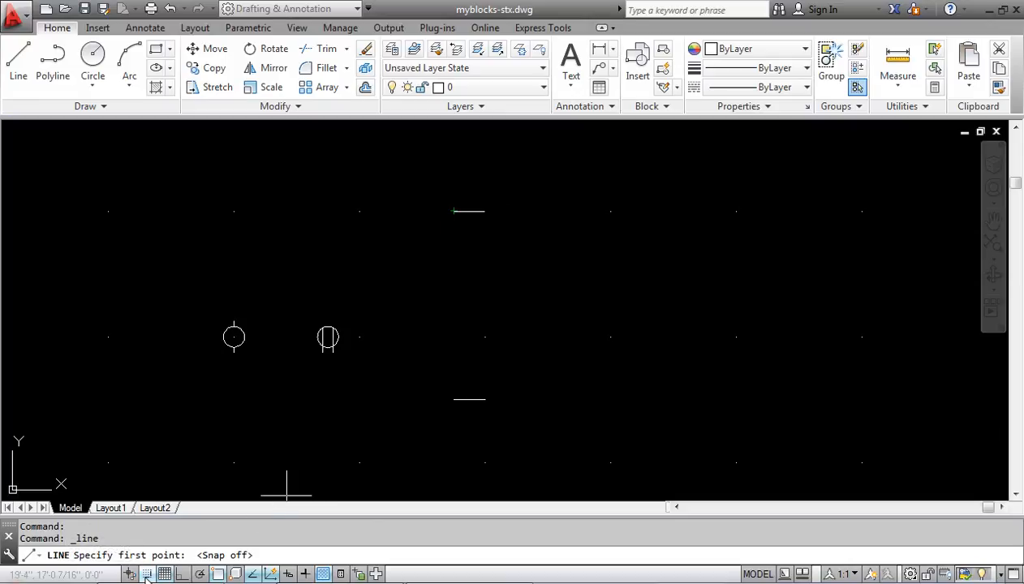
pyautogui.click(469, 213)
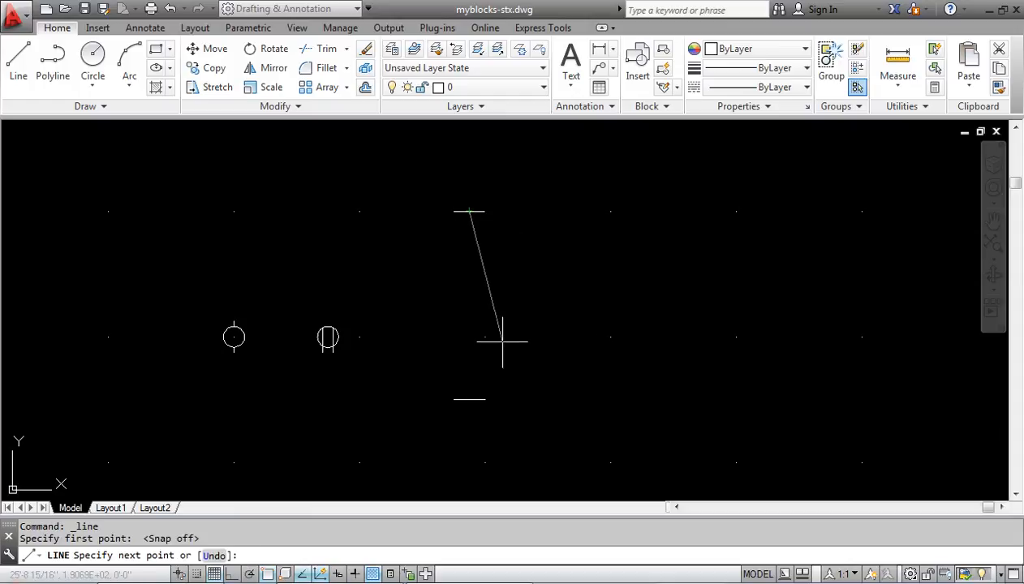
pyautogui.click(470, 400)
pyautogui.rightClick(532, 330)
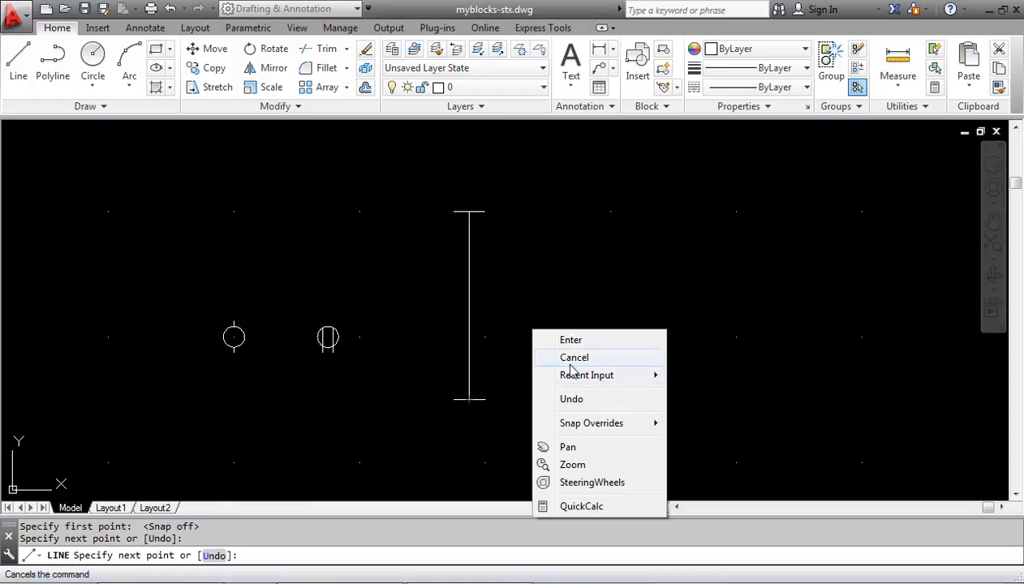
pyautogui.click(564, 357)
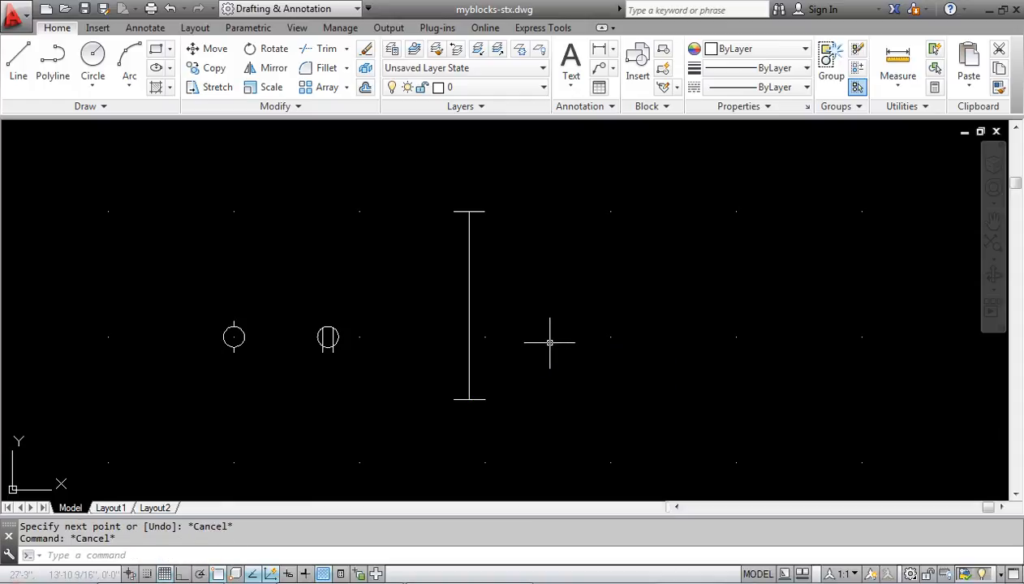
# Step: Save the drawing as myblocks-stx.dwg in the Activity 11-12 folder in AutoCAD 2013 Drawing format, replacing the existing file
pyautogui.scroll(-4, 544, 349)
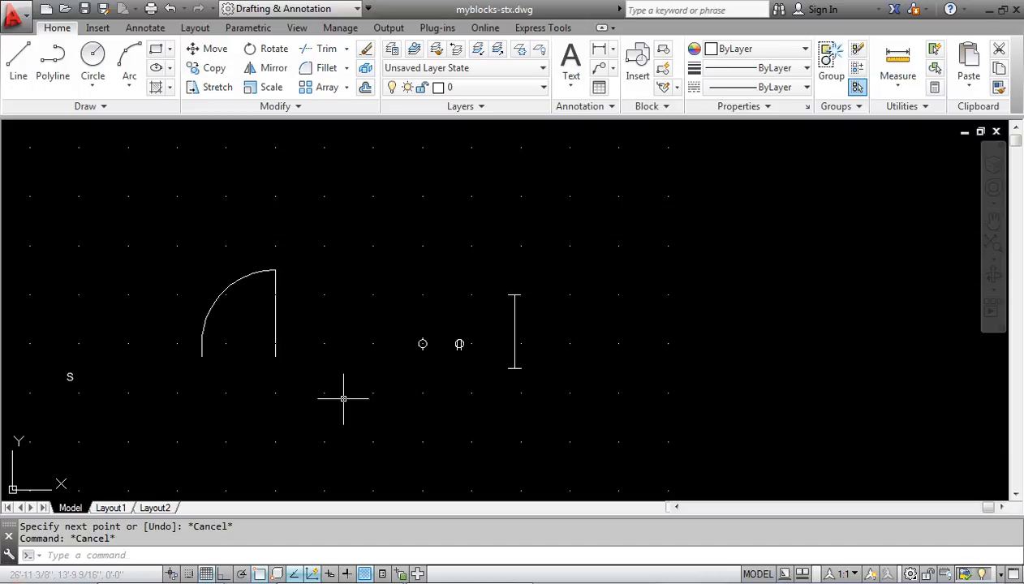
pyautogui.write('z')
pyautogui.press('Return')
pyautogui.write('a')
pyautogui.press('Return')
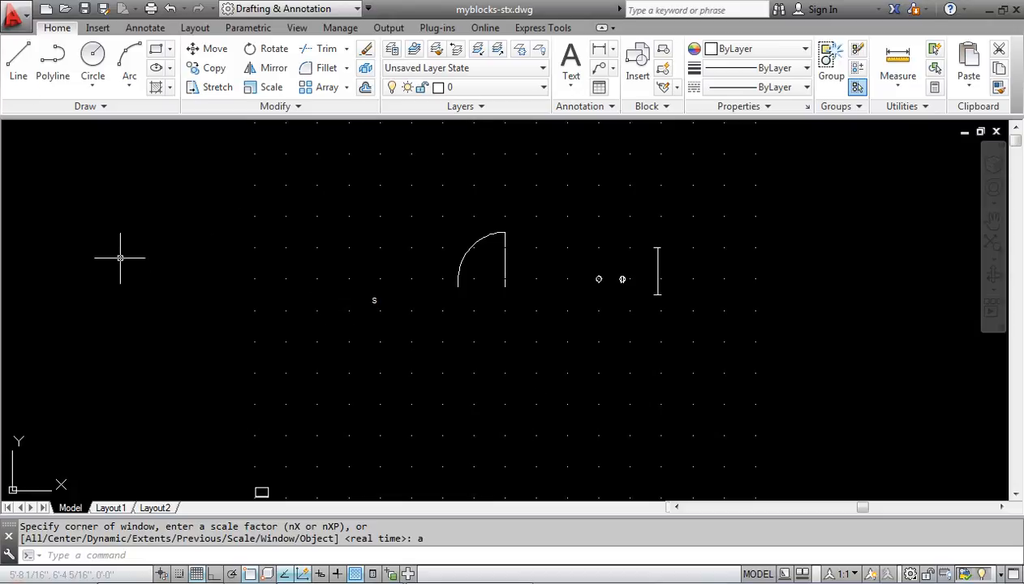
pyautogui.hotkey('ctrl', 'shift', 's')
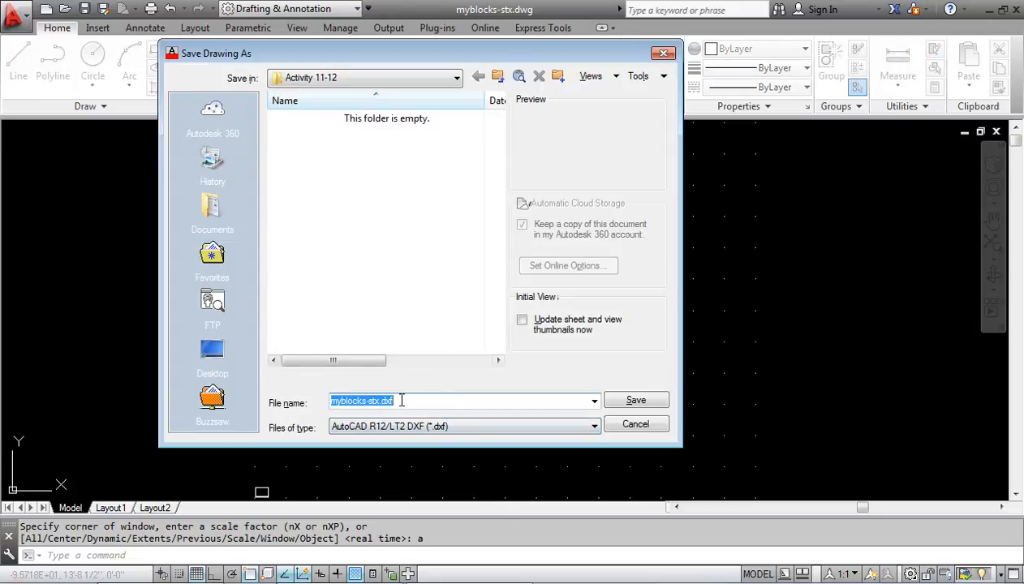
pyautogui.click(414, 430)
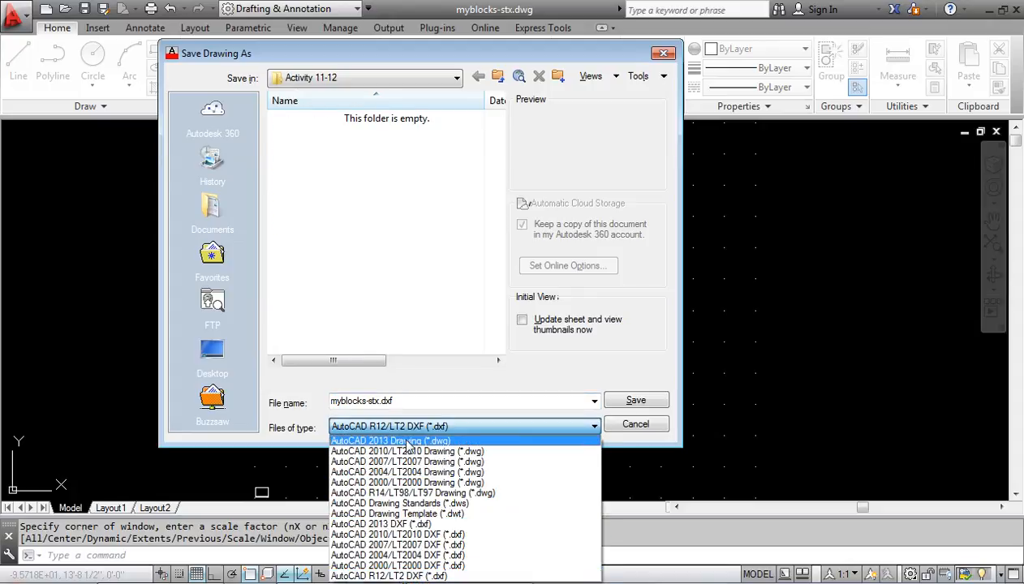
pyautogui.click(408, 443)
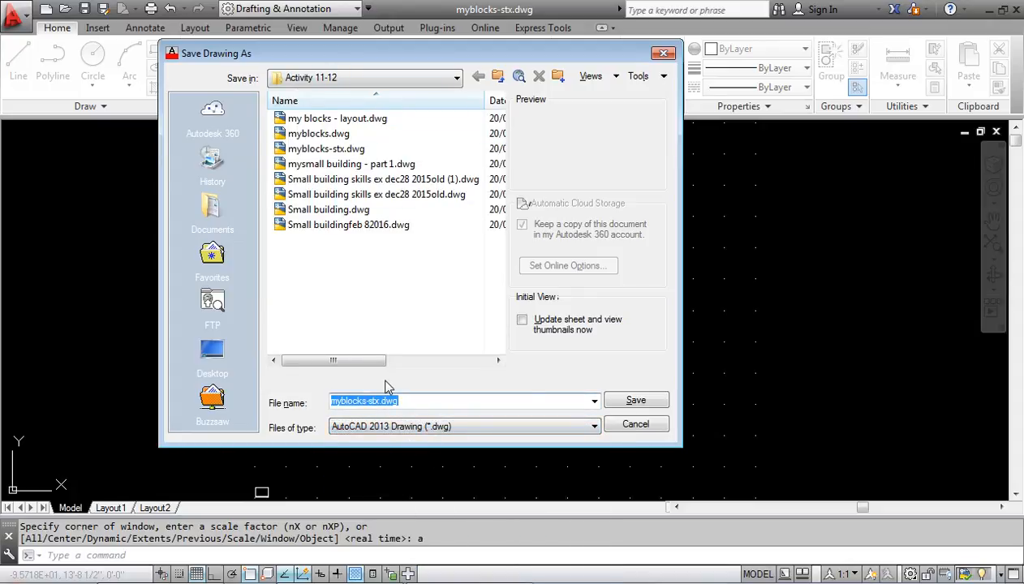
pyautogui.click(636, 401)
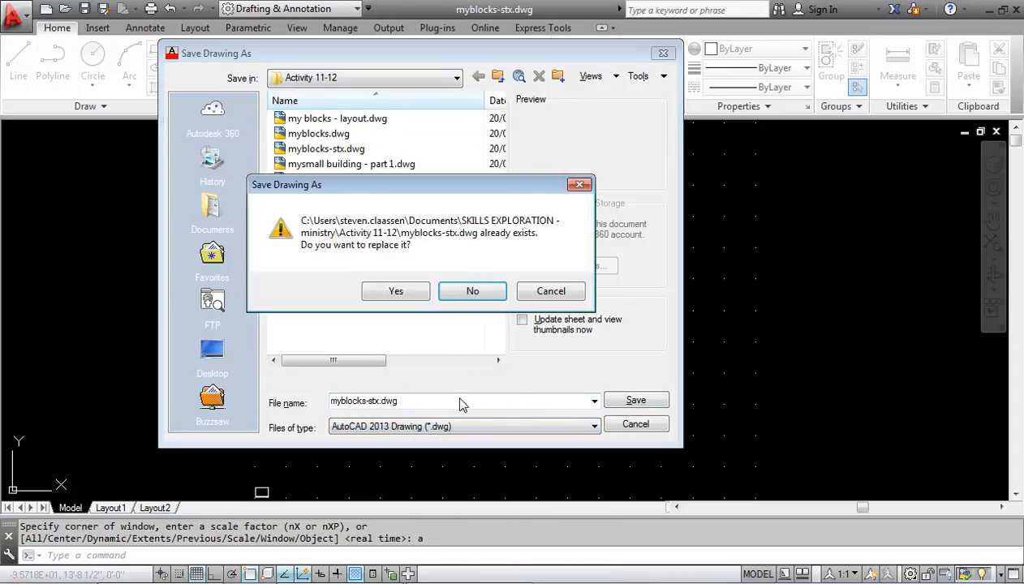
pyautogui.click(403, 290)
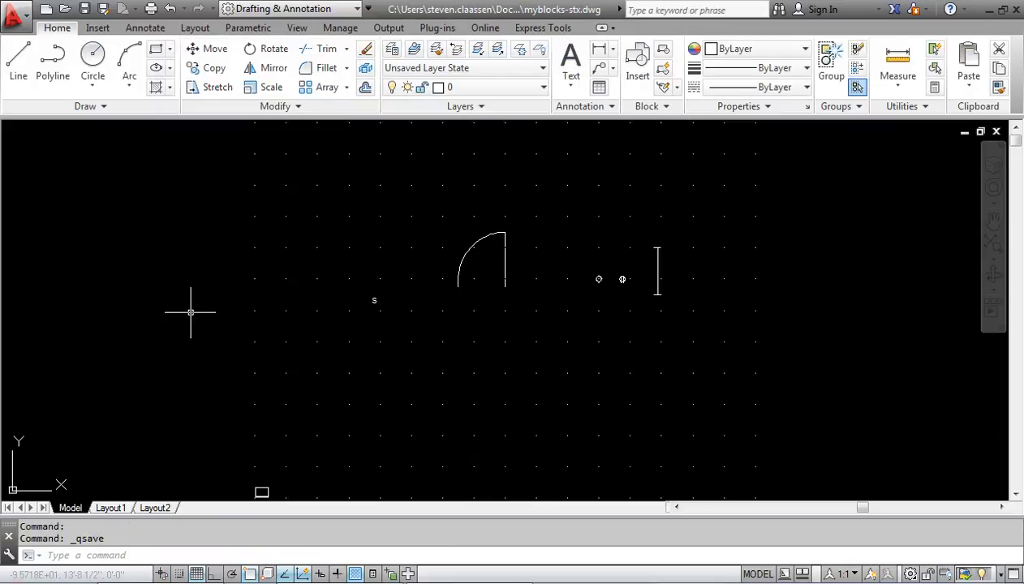